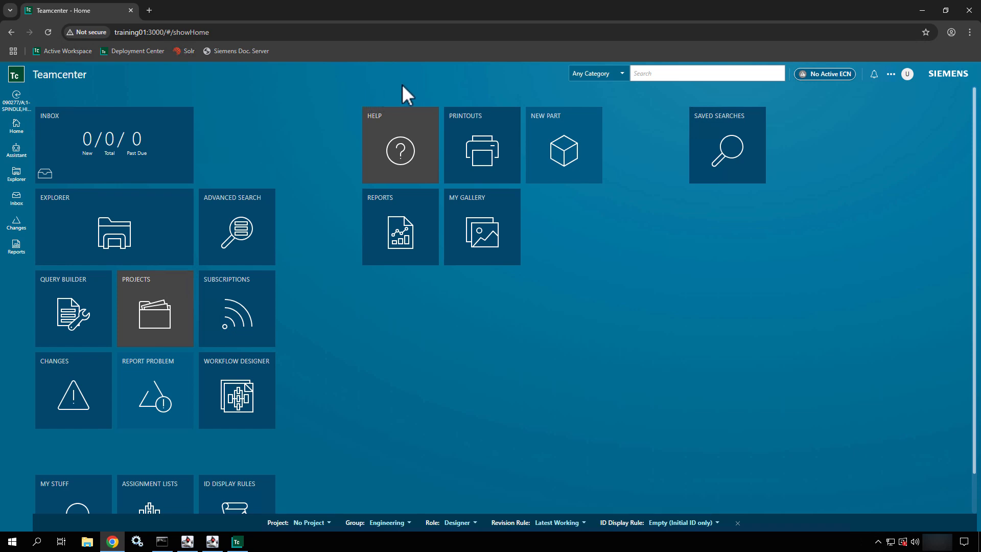
# - Show the Inbox's Surrogate Tasks list, then highlight and clear its empty-state message
pyautogui.click(82, 156)
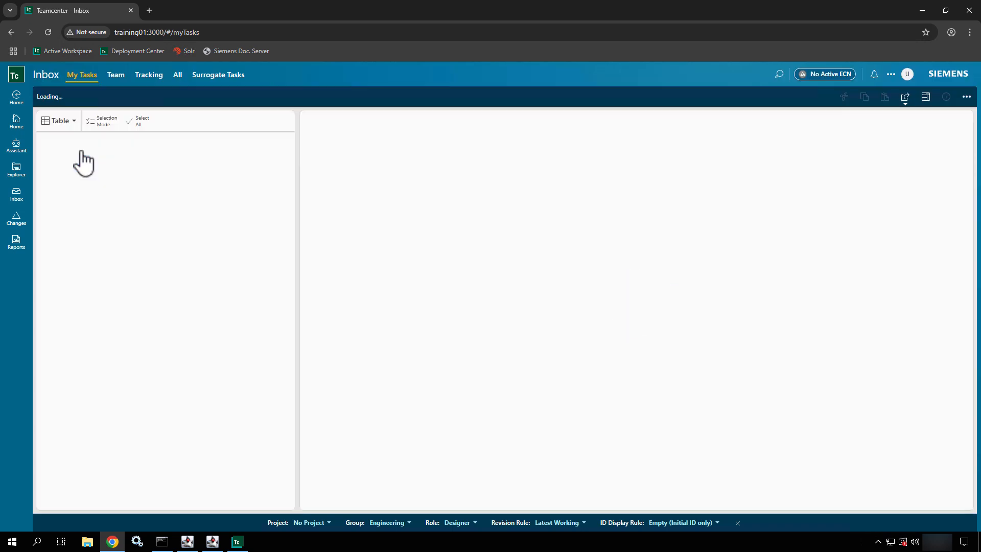
pyautogui.click(220, 76)
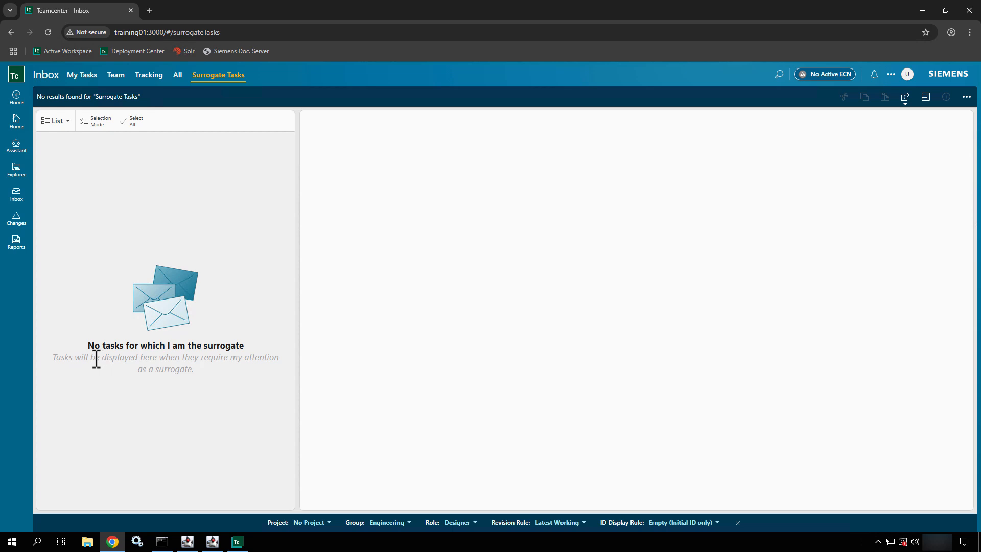
pyautogui.moveTo(96, 358); pyautogui.dragTo(267, 364)
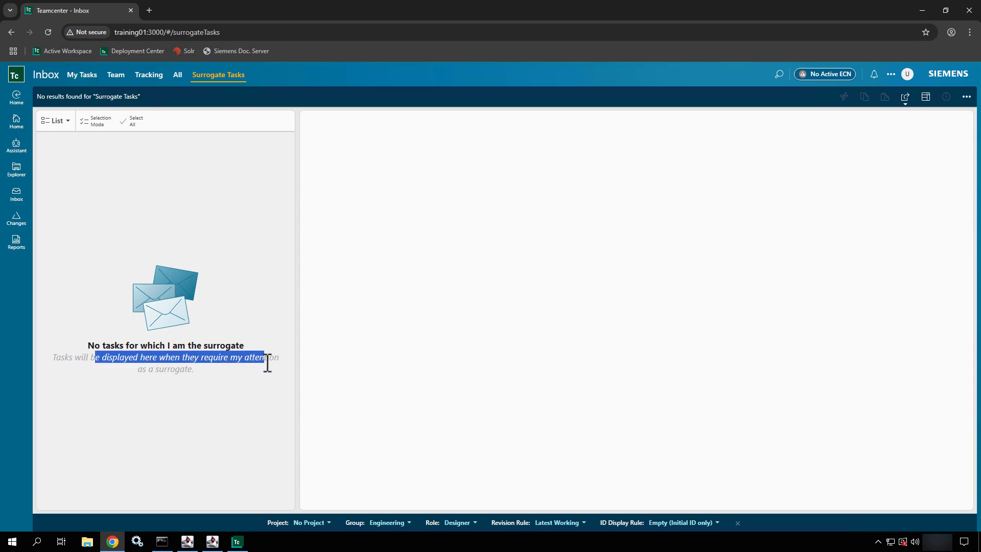
pyautogui.click(406, 295)
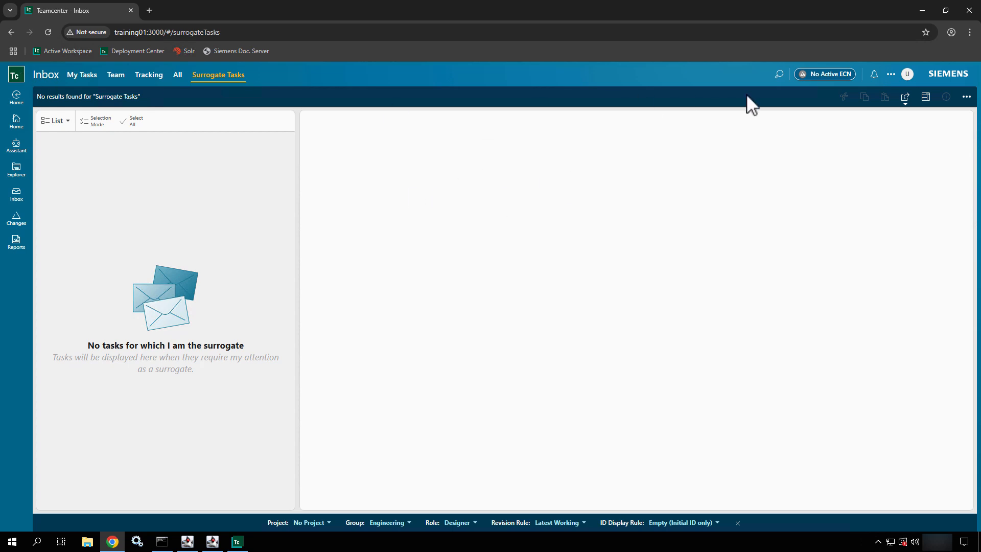
# - Review your profile Overview, then open and dismiss the Resource Pool Add panel without adding
pyautogui.click(906, 71)
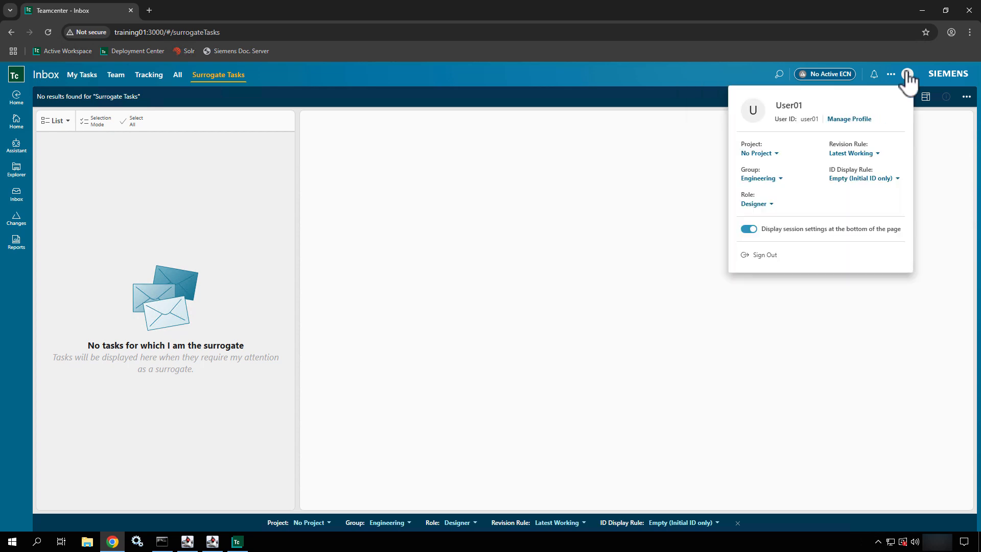
pyautogui.click(848, 121)
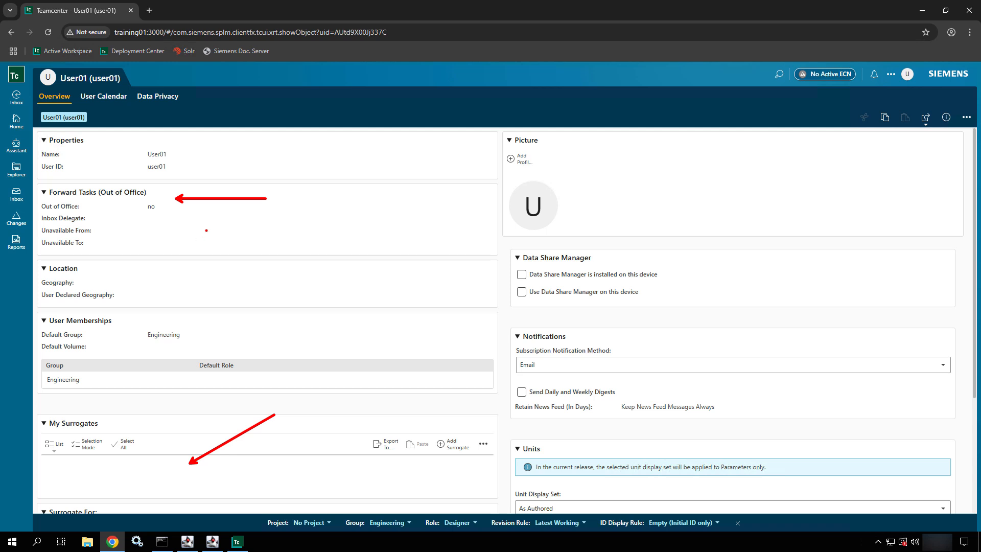
pyautogui.scroll(-2, 209, 236)
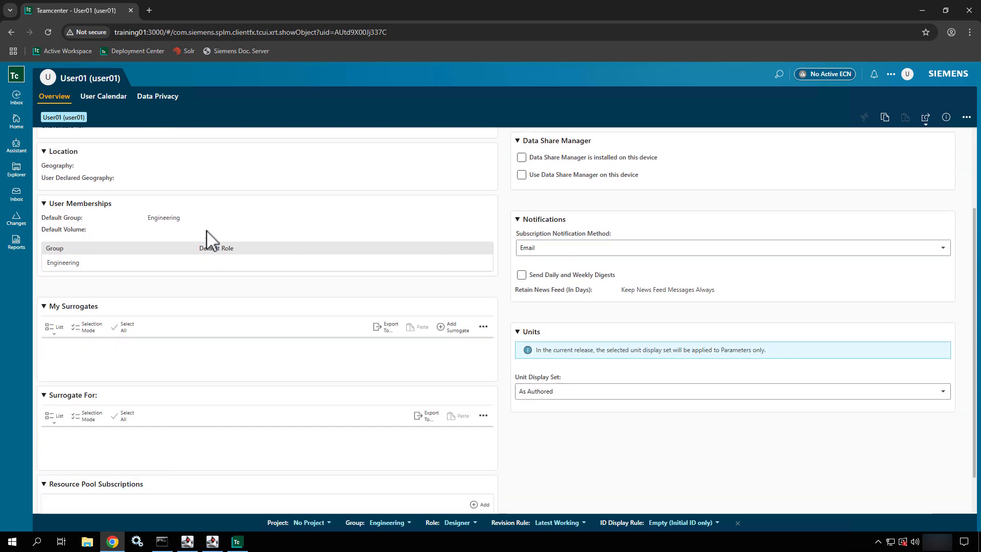
pyautogui.scroll(2, 181, 321)
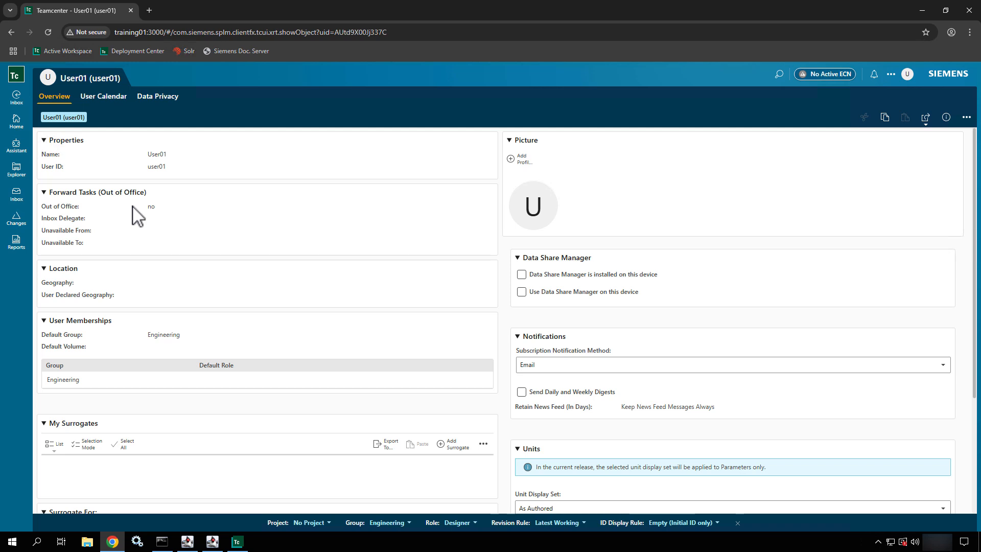
pyautogui.scroll(-2, 135, 215)
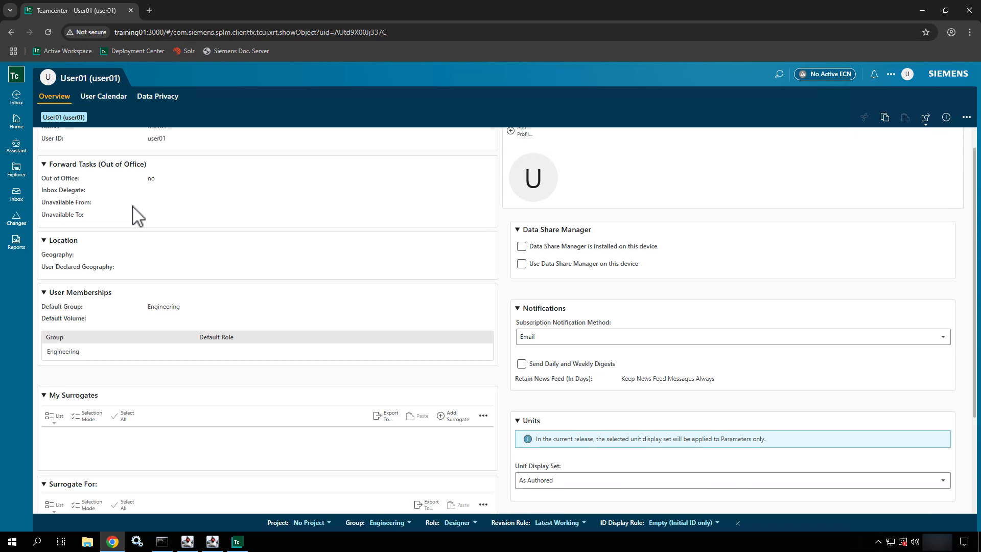
pyautogui.scroll(-1, 136, 214)
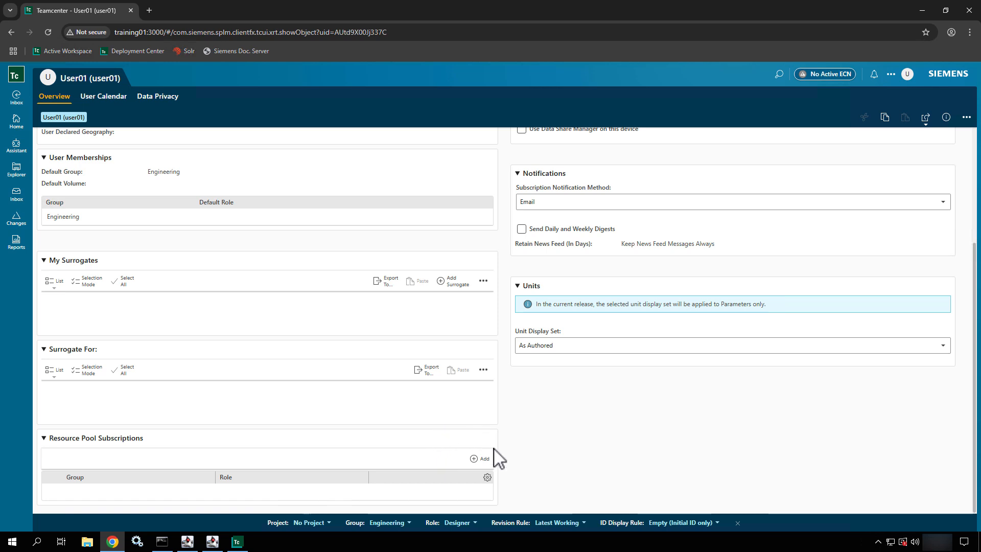
pyautogui.click(475, 463)
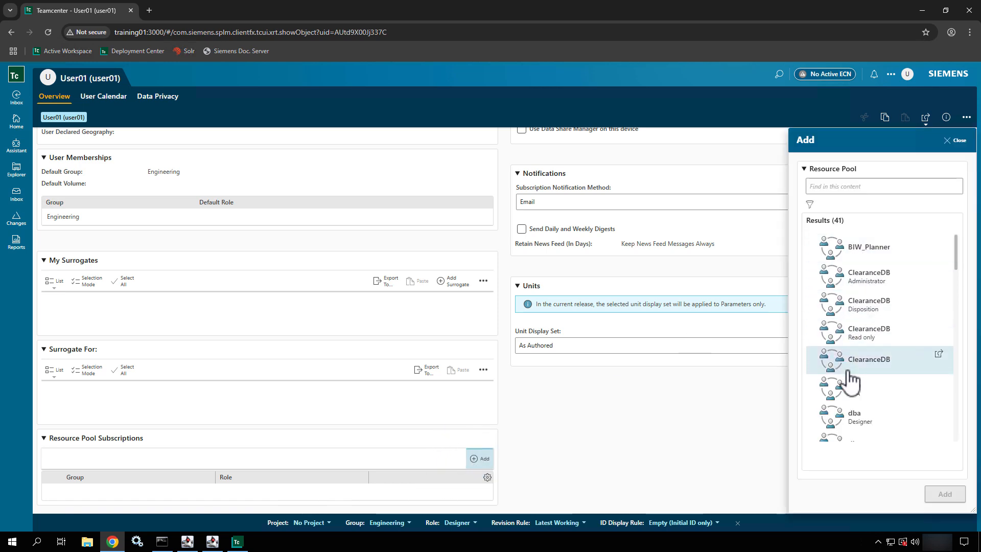
pyautogui.click(957, 141)
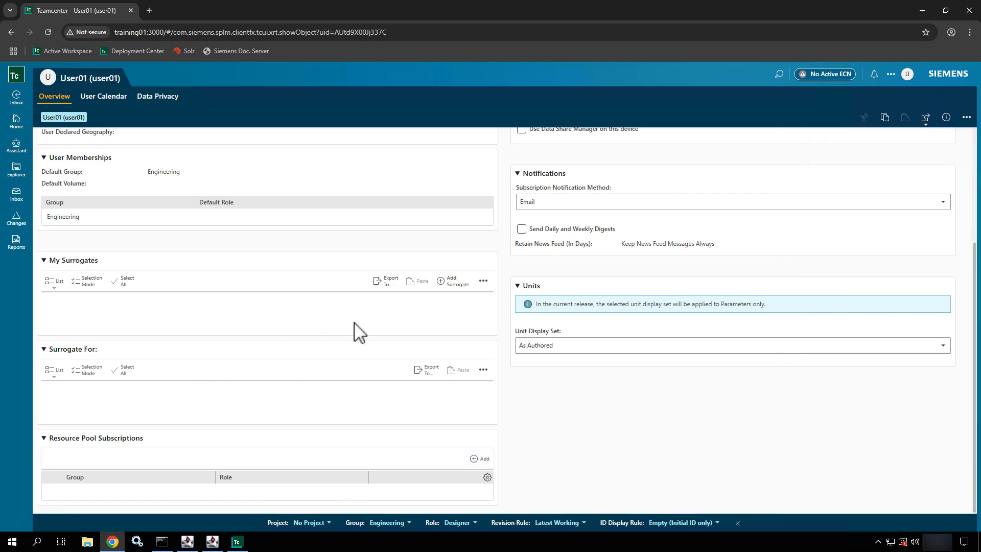
# - Start a new surrogate with start 29-Mar-2025 00:00 and end 31-Mar-2025 06:00
pyautogui.click(449, 282)
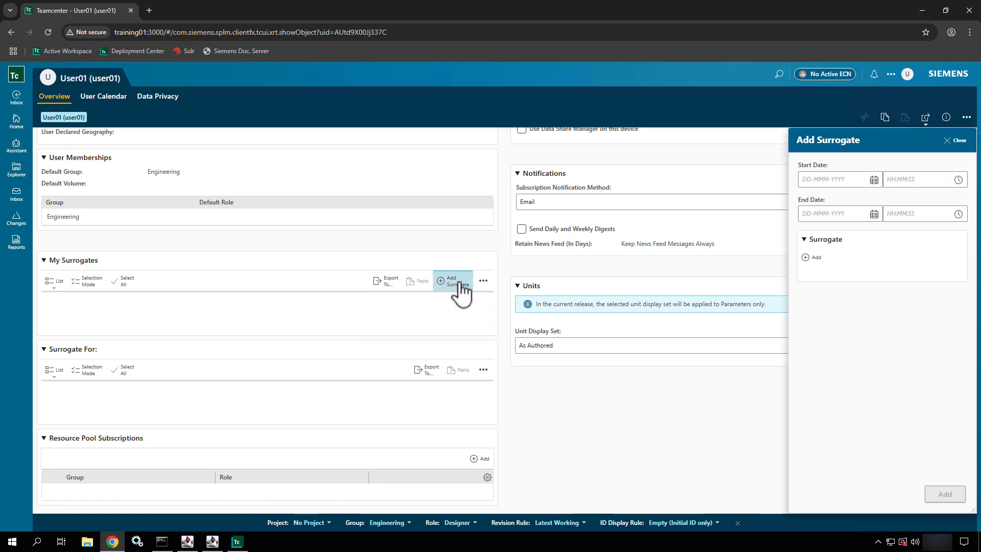
pyautogui.click(849, 179)
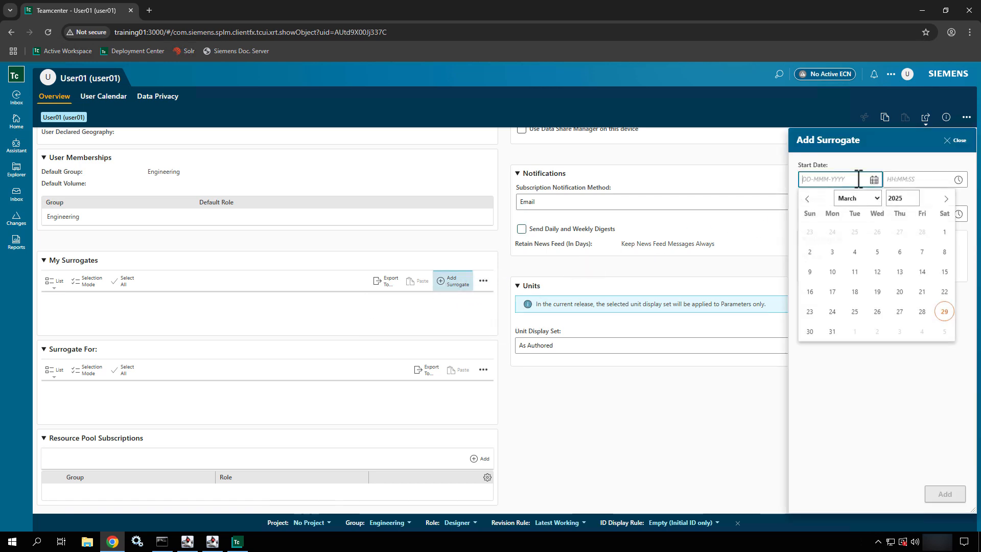
pyautogui.click(944, 312)
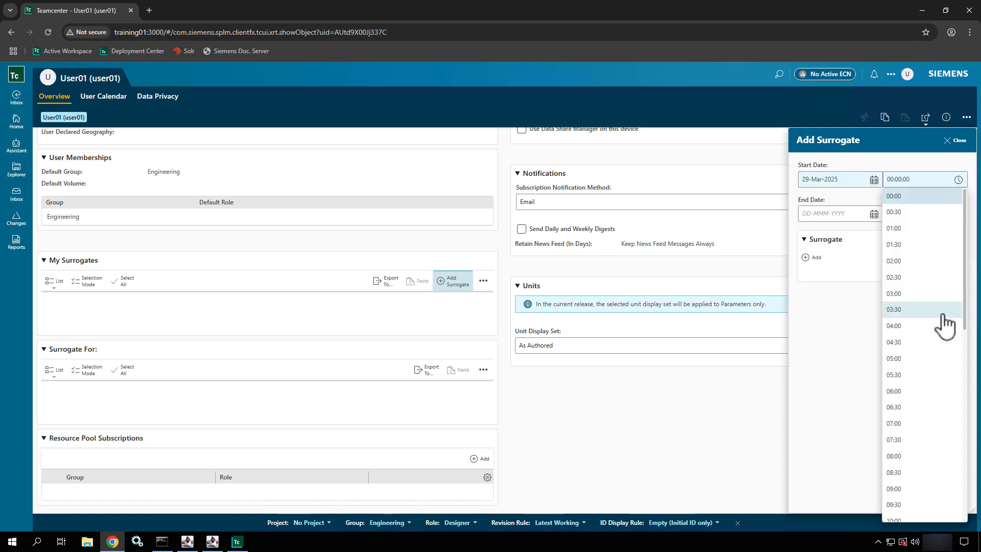
pyautogui.click(907, 203)
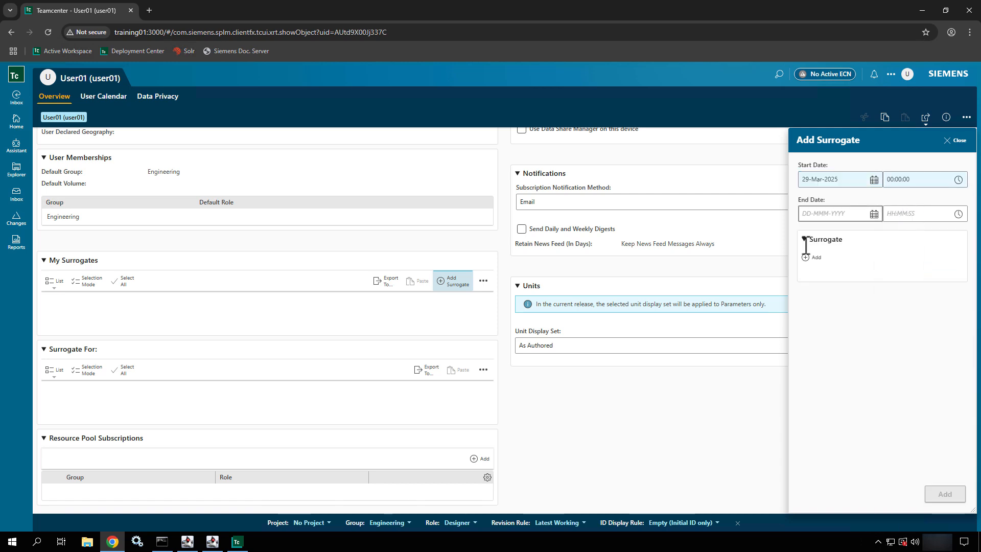
pyautogui.click(837, 215)
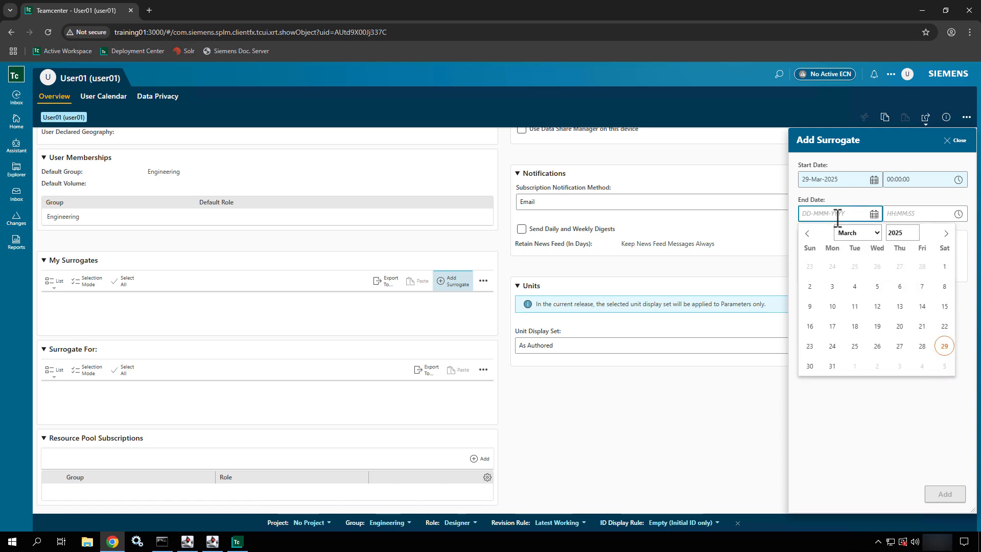
pyautogui.click(831, 366)
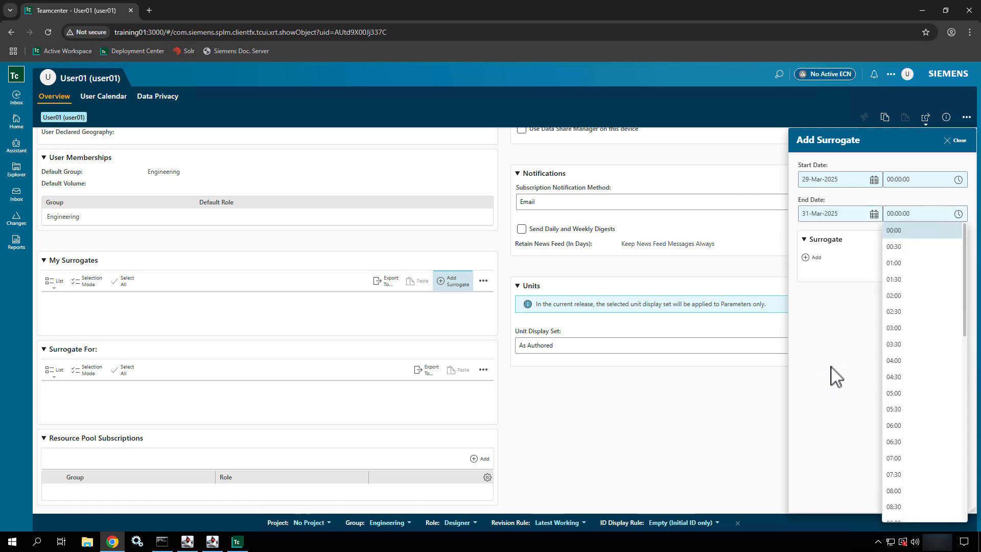
pyautogui.click(899, 426)
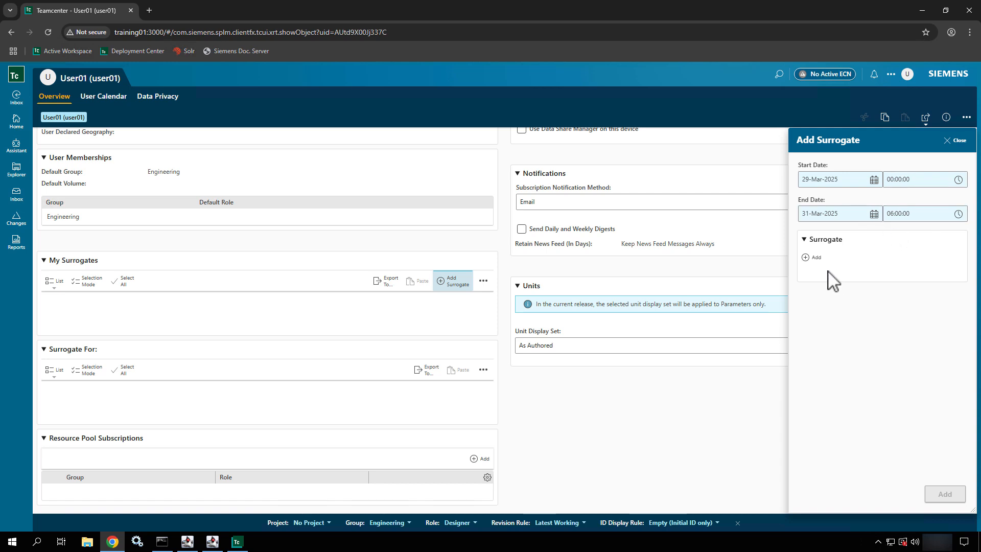
# - Choose the admin user as the surrogate and save the entry
pyautogui.click(813, 260)
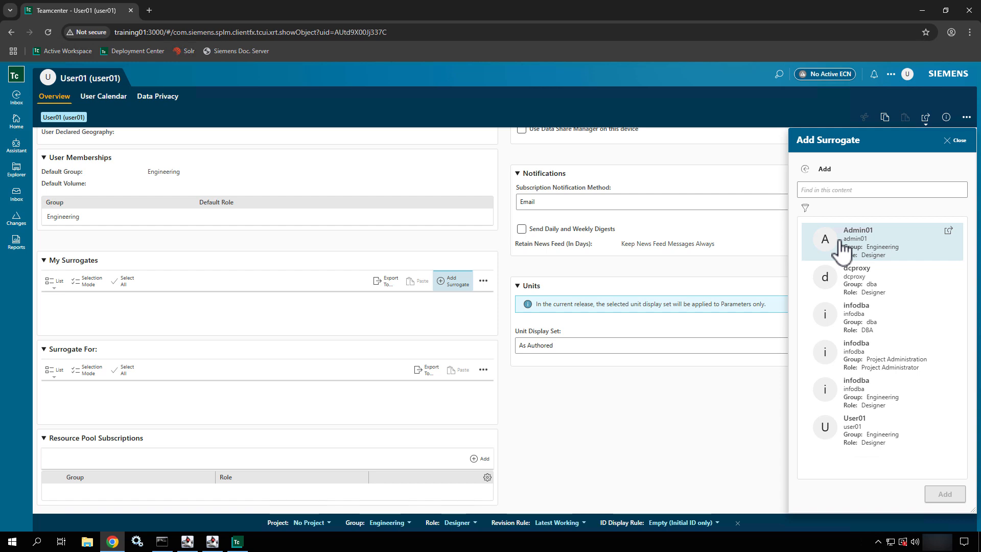
pyautogui.click(840, 249)
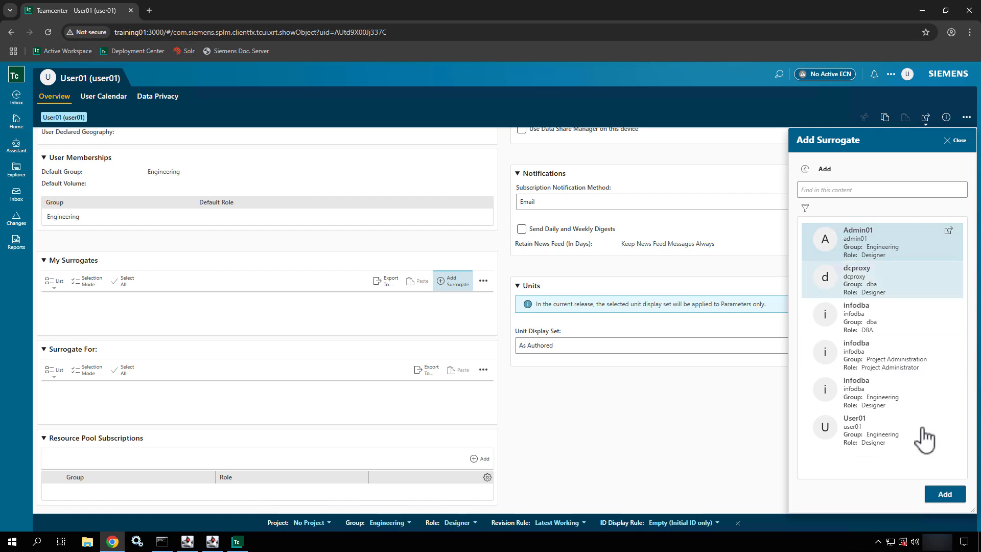
pyautogui.click(940, 494)
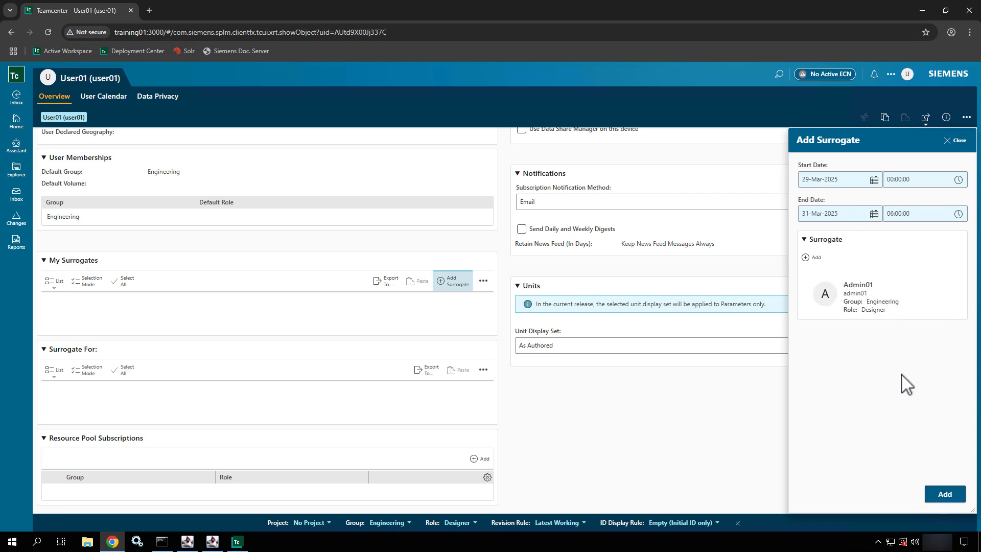
pyautogui.click(938, 495)
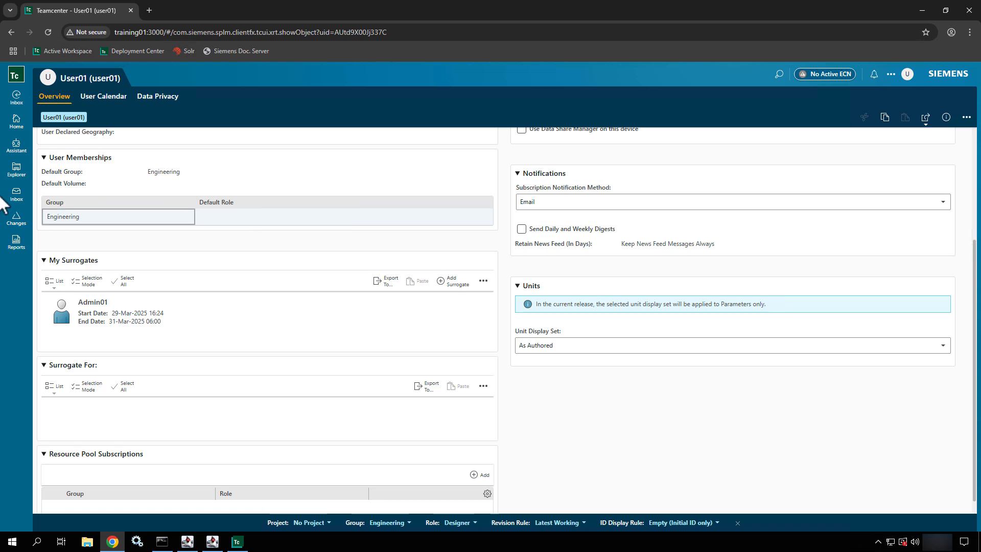
# - Select the Bolt For Assembly revision under Test Data, then return to the Inbox
pyautogui.click(21, 168)
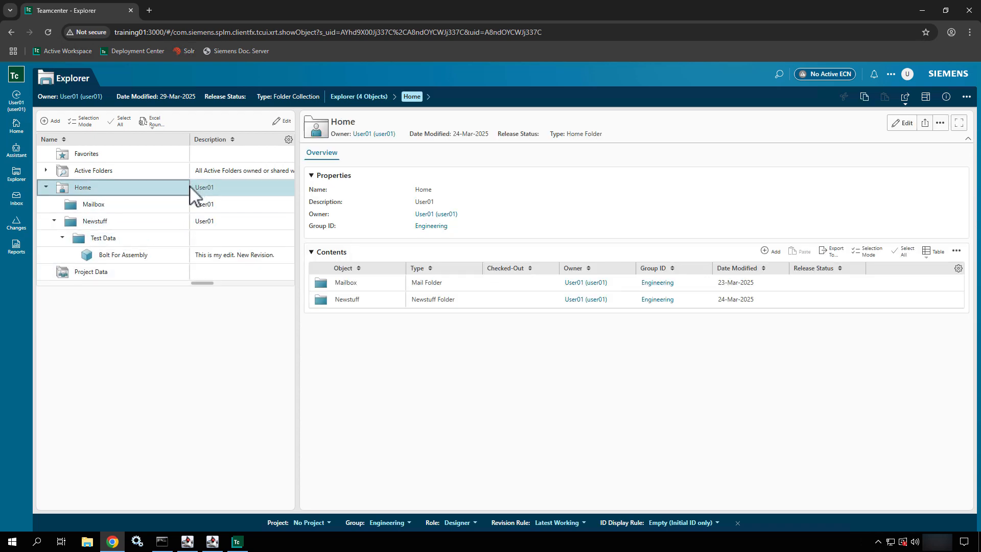
pyautogui.click(137, 259)
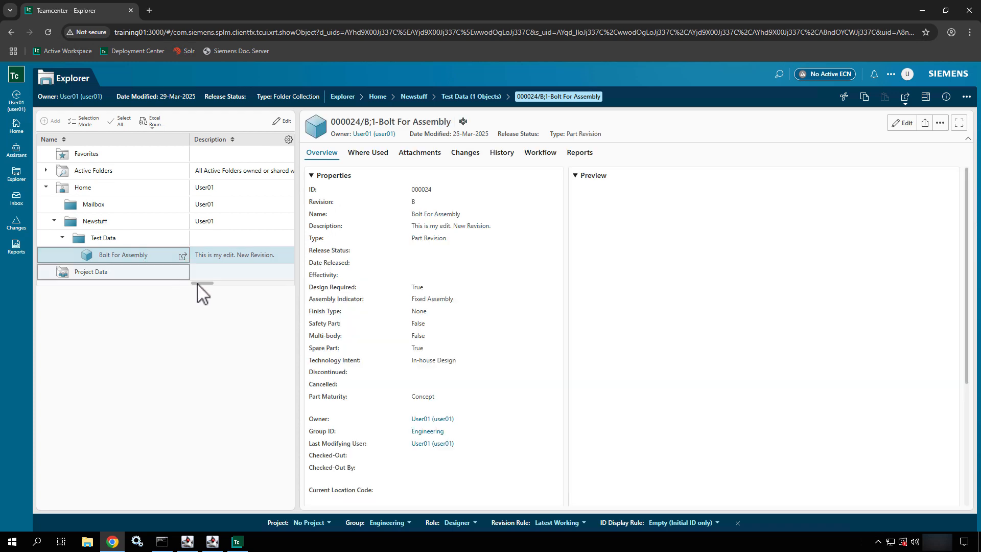
pyautogui.moveTo(202, 283); pyautogui.dragTo(255, 282)
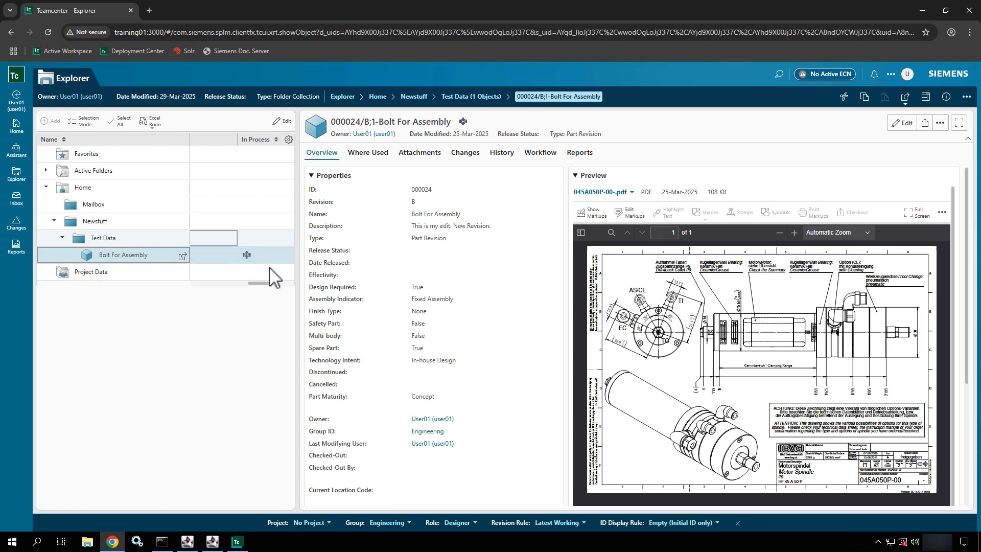
pyautogui.click(21, 203)
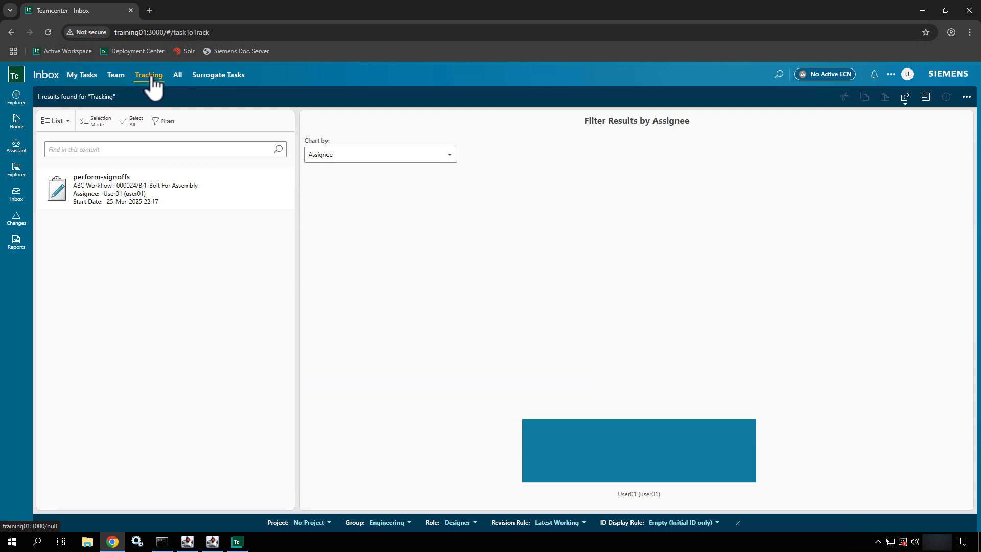
# - Select the tracked perform-signoffs task and show its Workflow tab
pyautogui.click(161, 179)
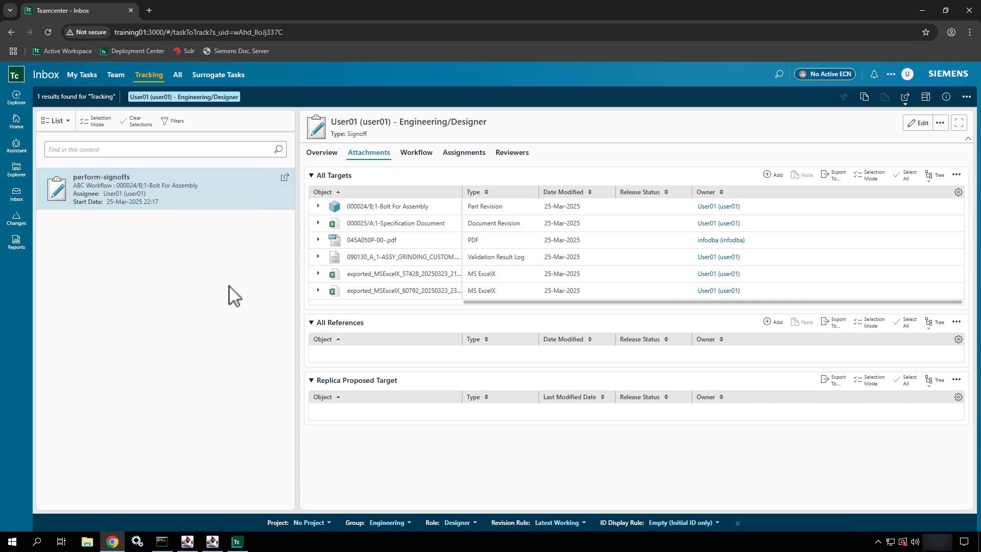
pyautogui.click(426, 154)
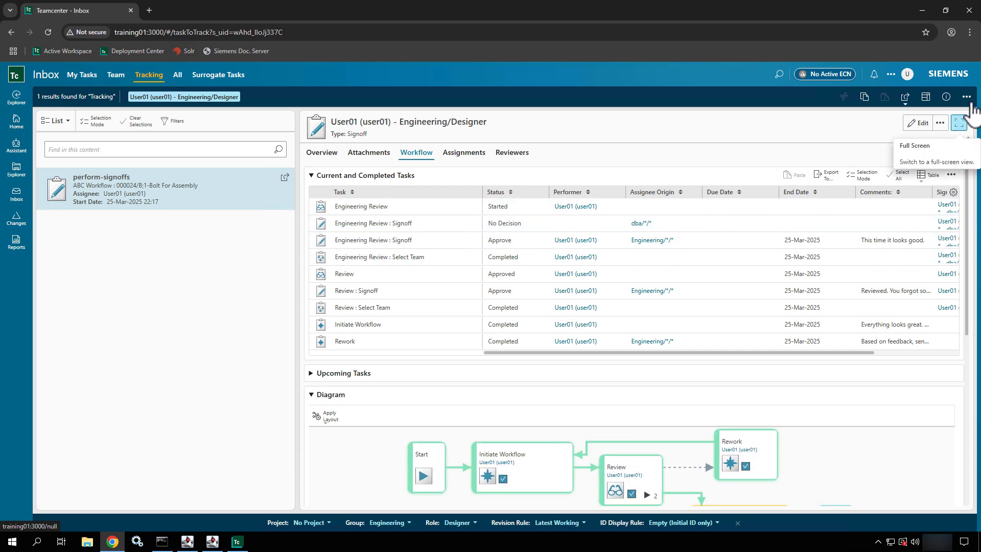
# - Abort the ABC Workflow with the comment 'Abort to show surrogate.'
pyautogui.click(968, 97)
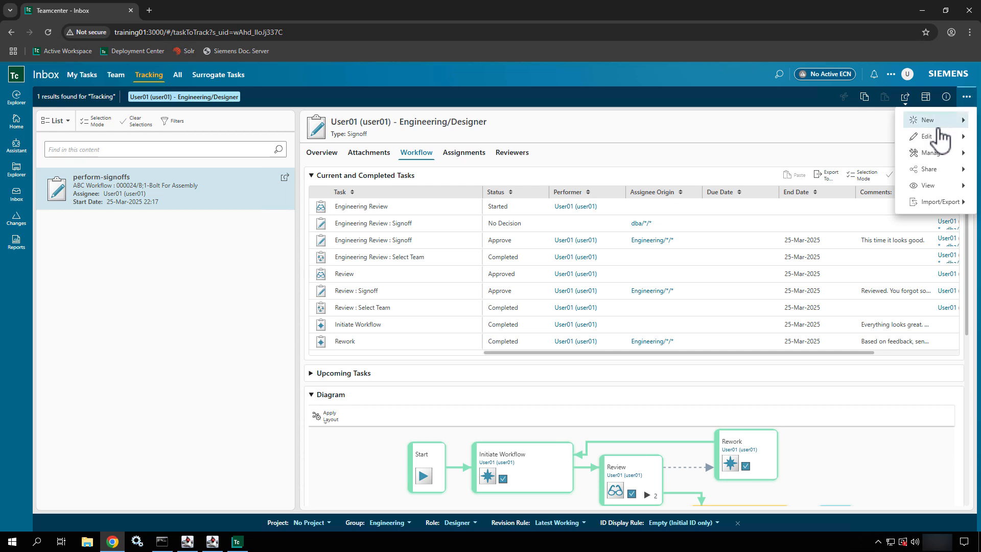
pyautogui.moveTo(937, 160)
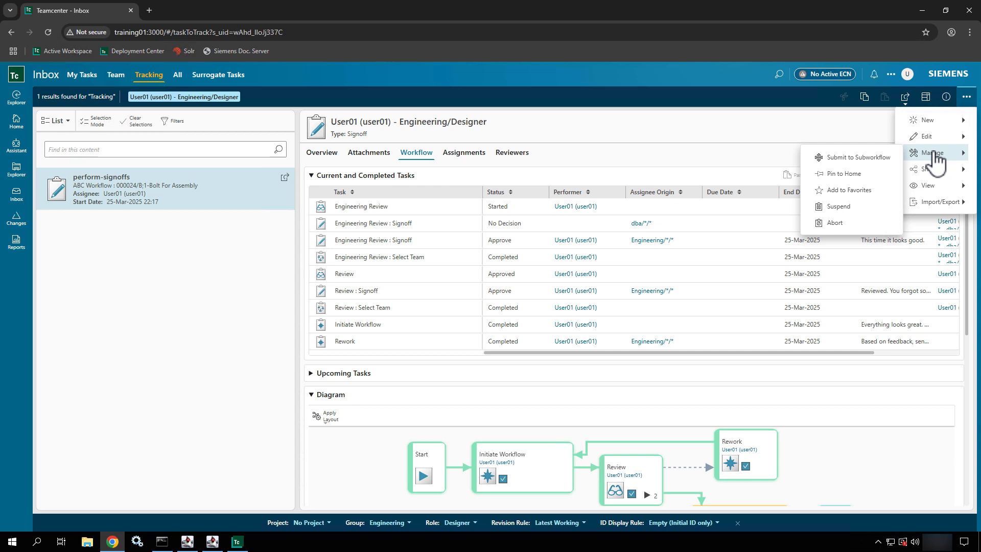
pyautogui.click(870, 223)
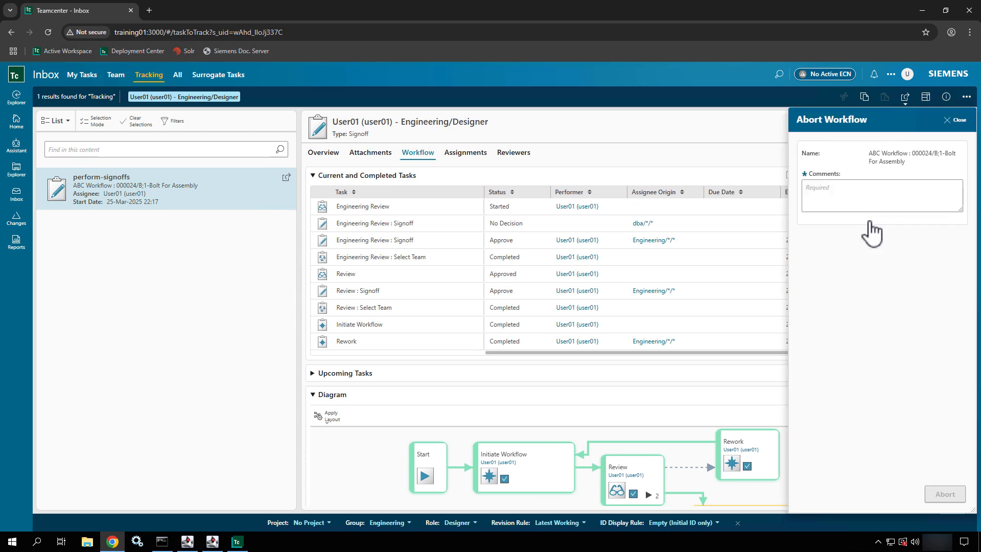
pyautogui.click(870, 202)
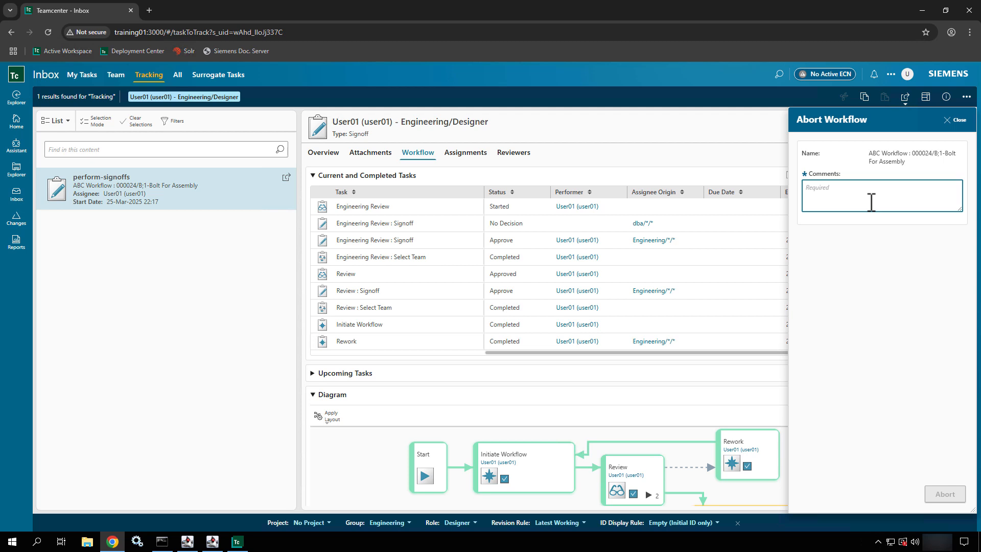
pyautogui.write('A')
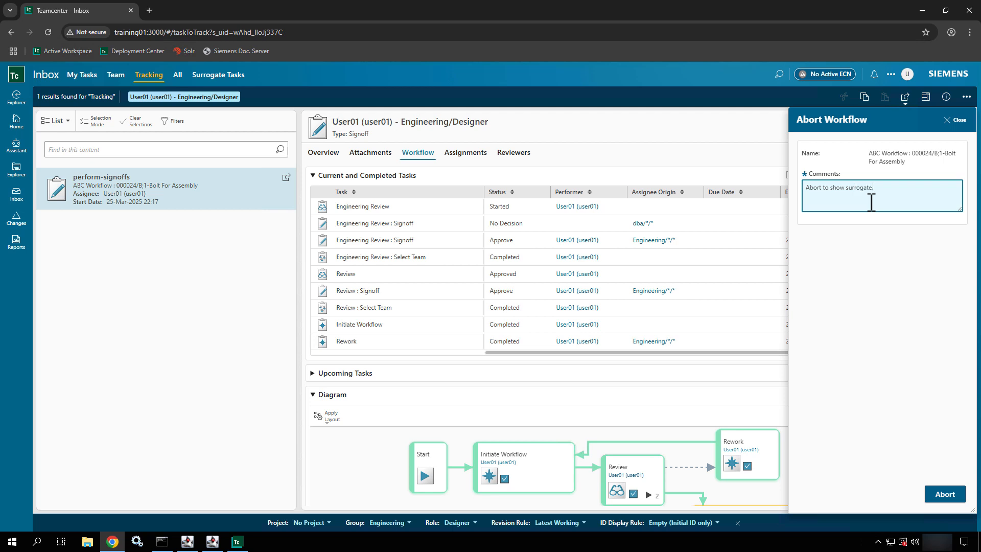
pyautogui.write('bort to show surrogate.')
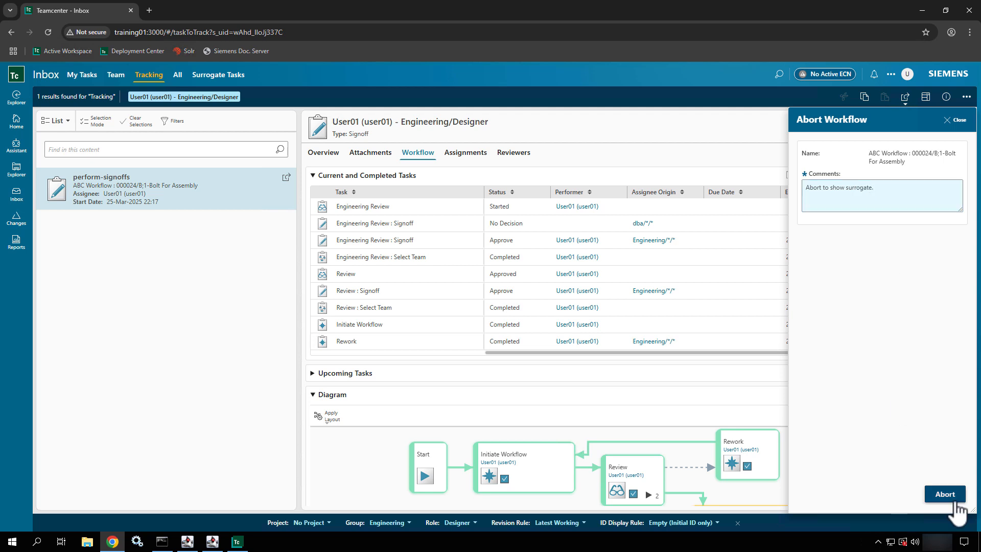
pyautogui.click(951, 496)
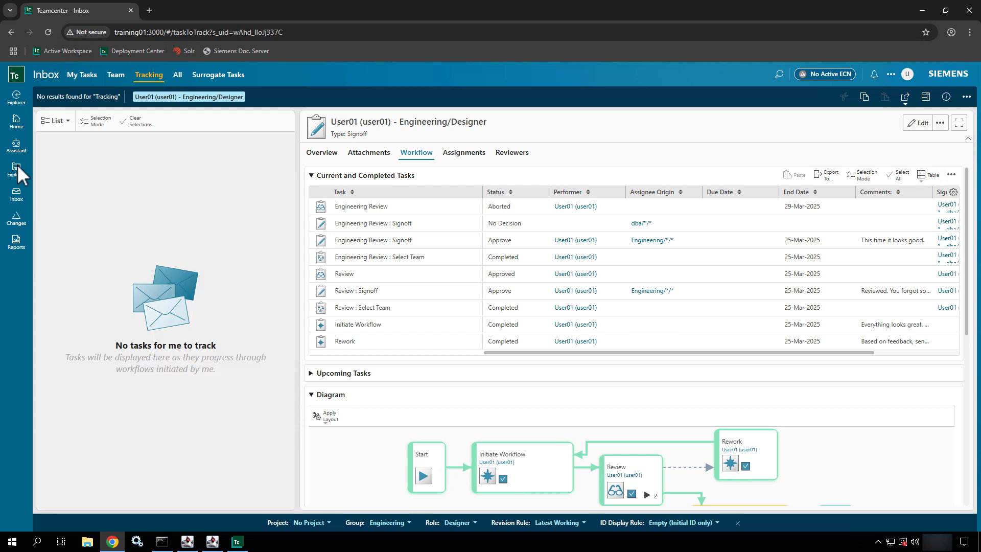
pyautogui.click(17, 173)
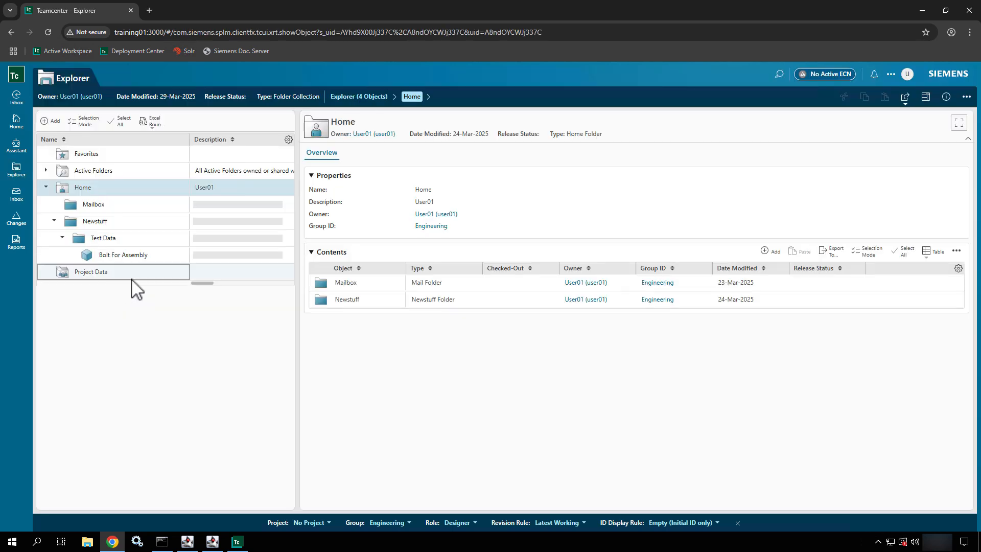
# - Begin submitting Bolt For Assembly to a workflow using the Requirement Signoff template from All templates
pyautogui.click(151, 264)
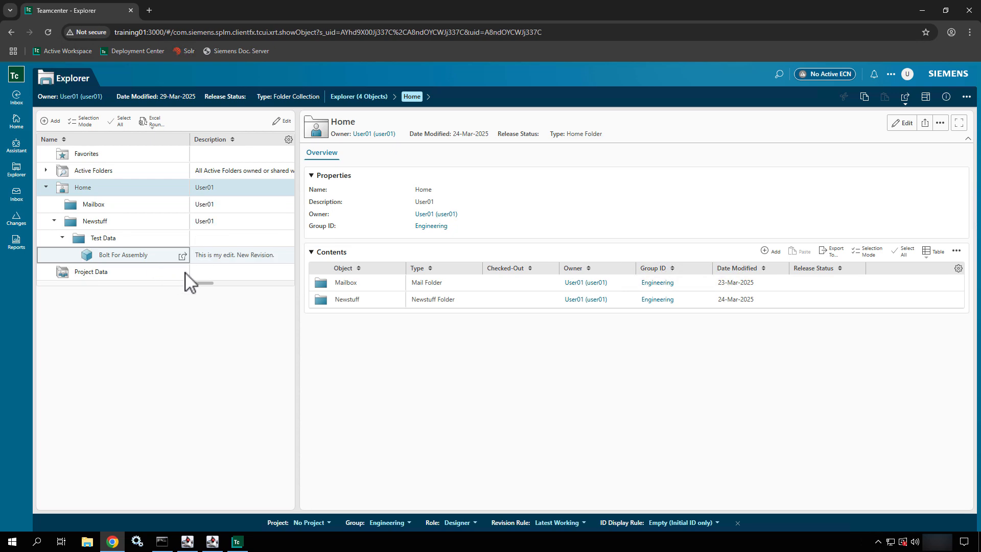
pyautogui.moveTo(199, 285)
pyautogui.mouseDown()
pyautogui.moveTo(280, 285)
pyautogui.moveTo(176, 290)
pyautogui.mouseUp()
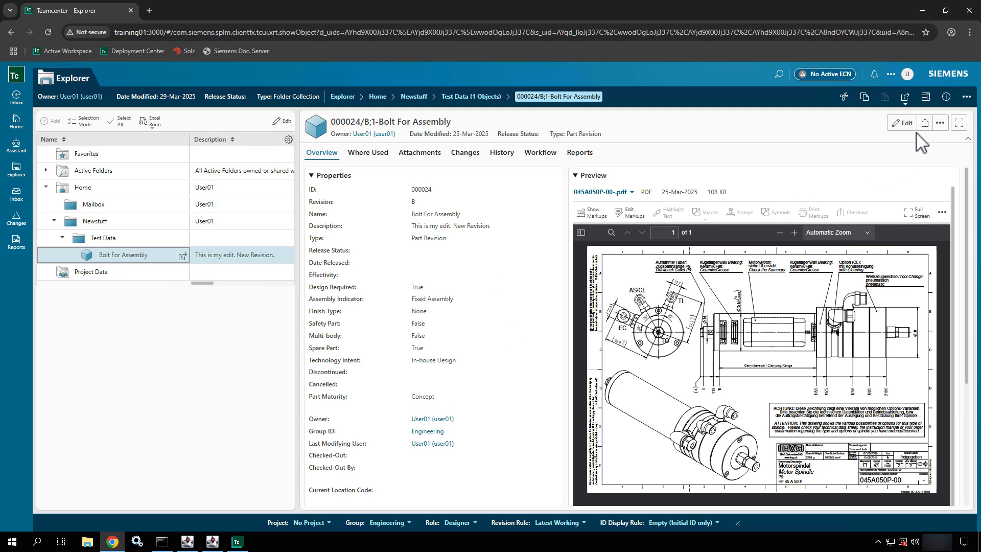
pyautogui.click(966, 97)
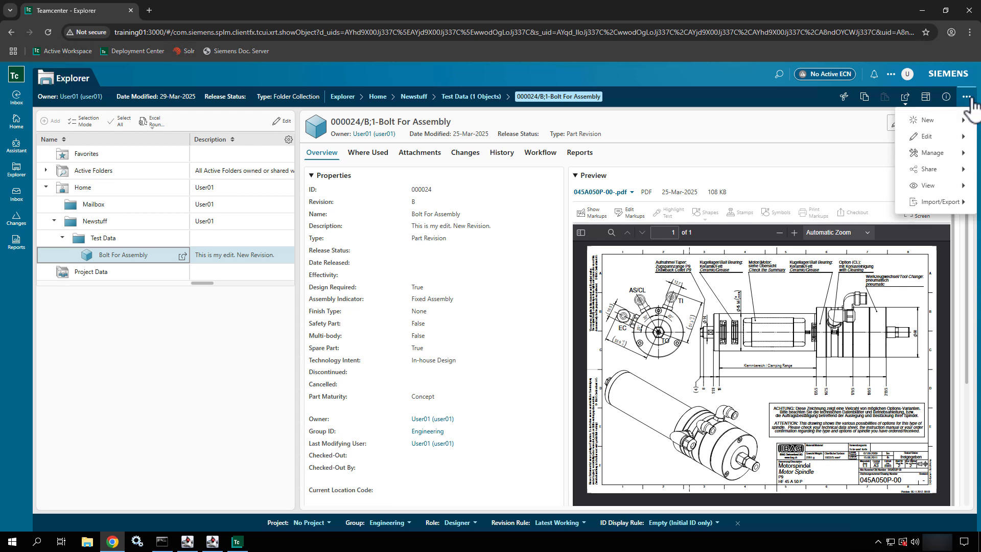
pyautogui.click(939, 154)
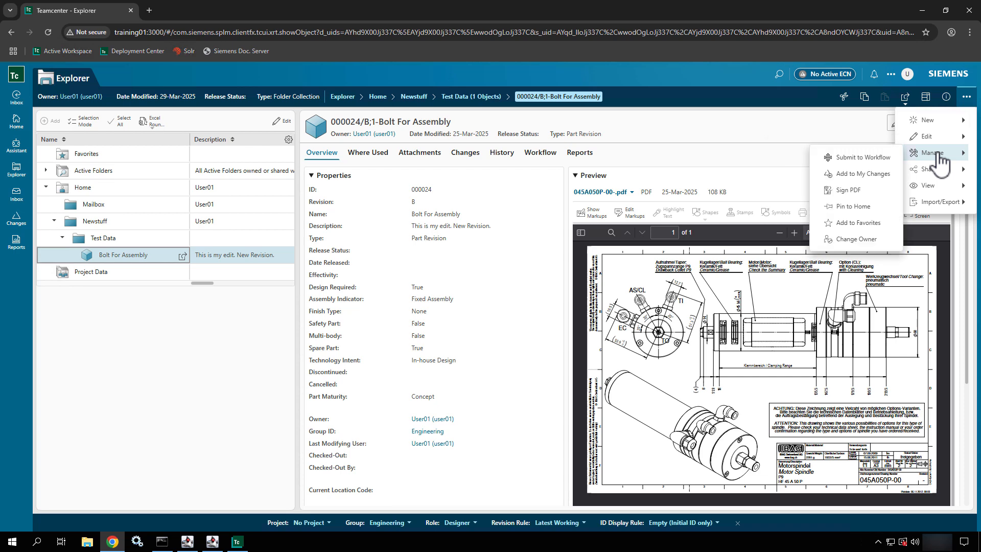
pyautogui.click(868, 158)
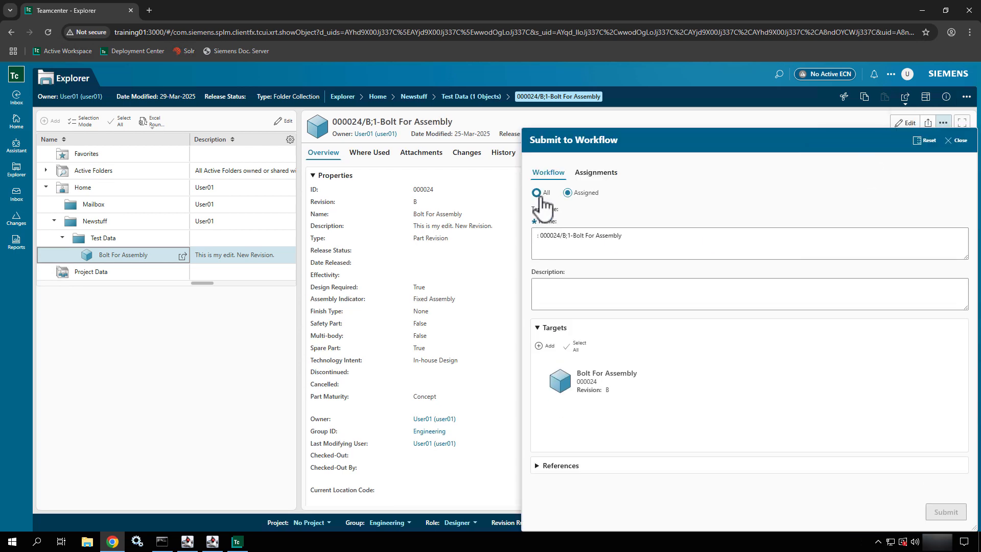
pyautogui.click(538, 194)
pyautogui.click(581, 223)
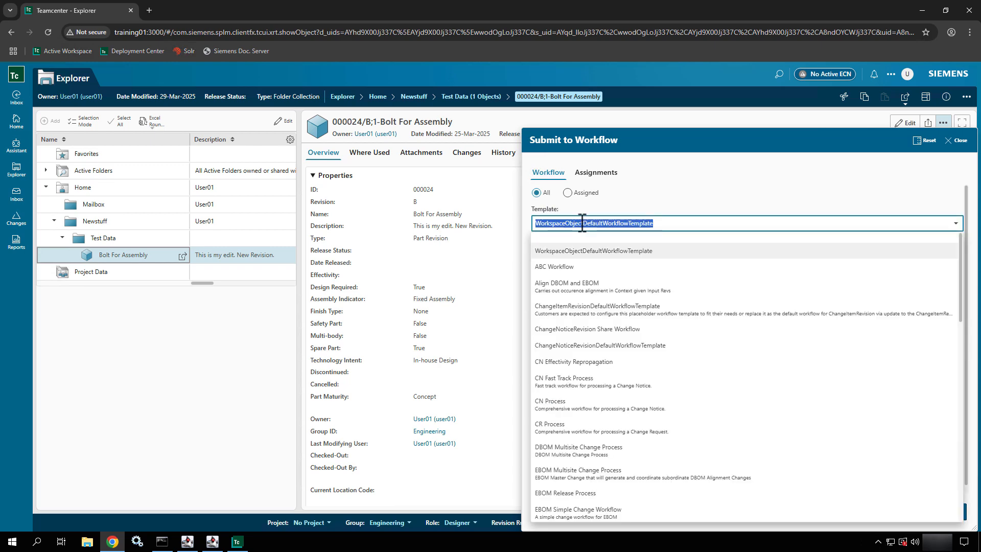
pyautogui.scroll(-10, 583, 399)
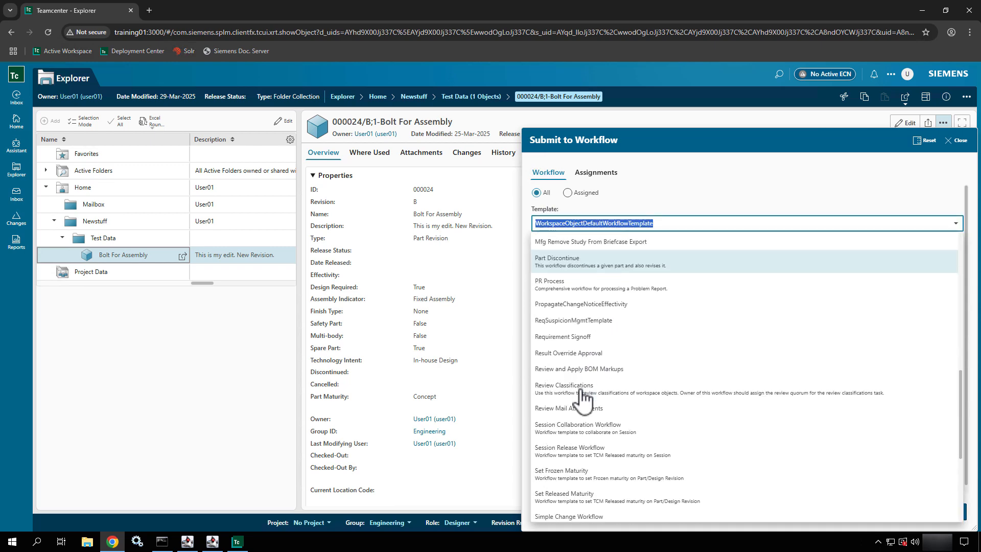
pyautogui.scroll(-3, 583, 397)
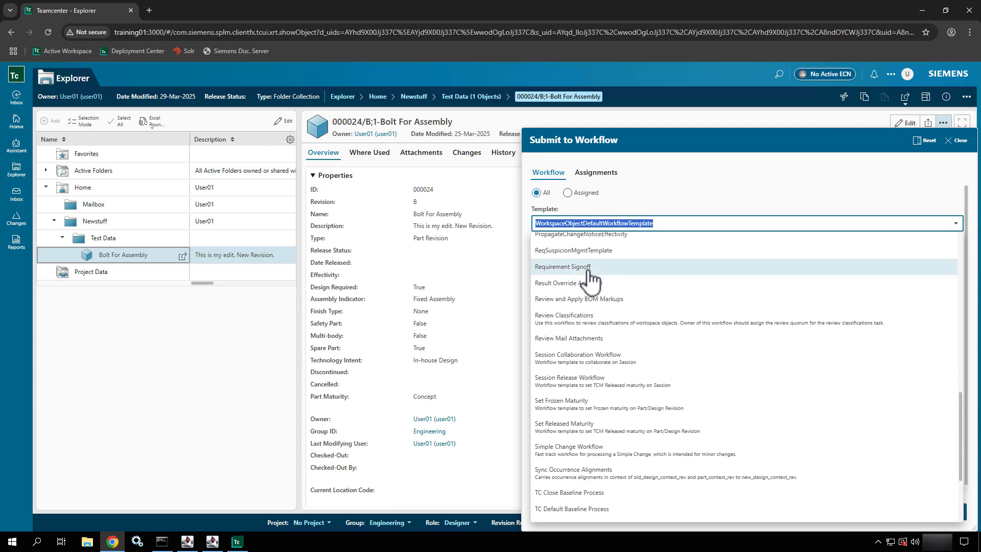
pyautogui.click(589, 270)
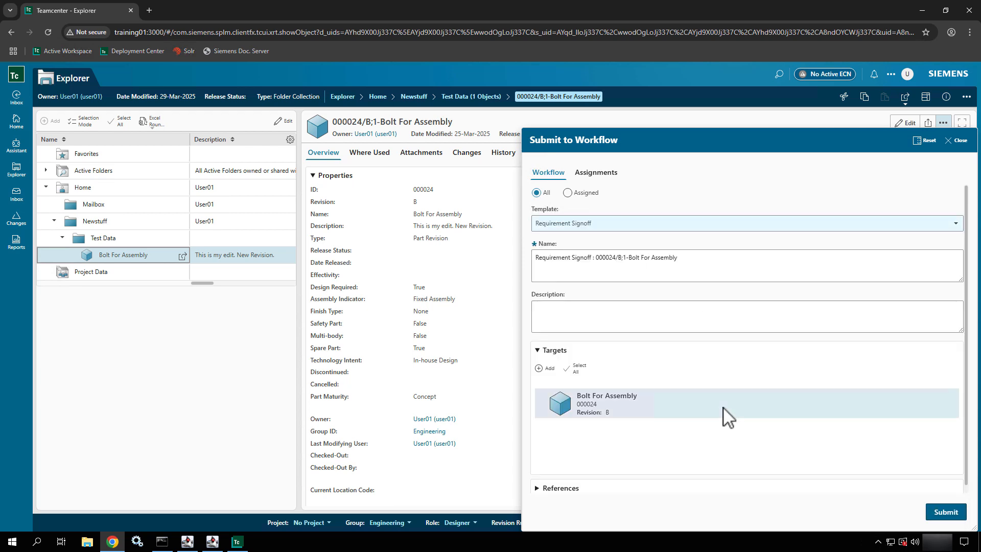
# - Assign the dba group entry to the required DBA reviewer slot
pyautogui.click(595, 174)
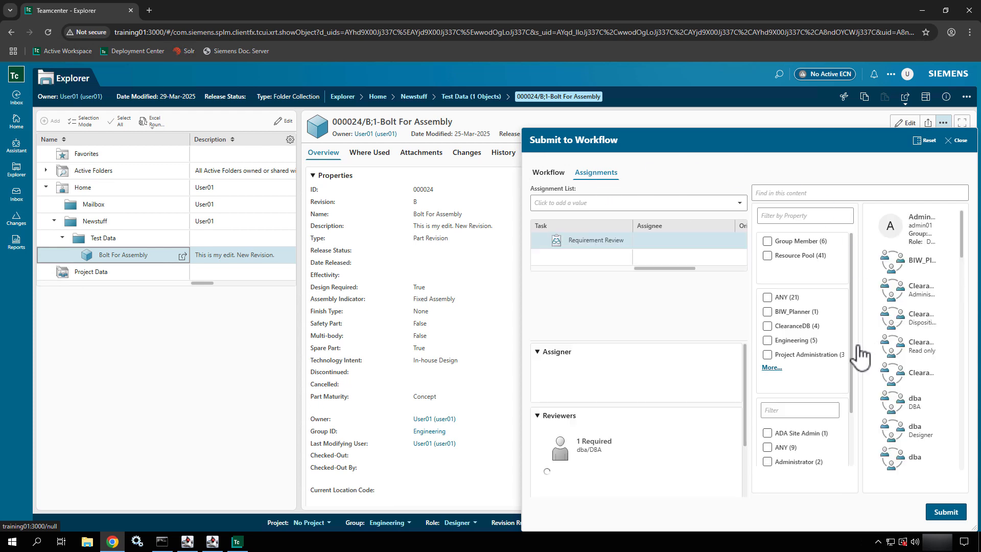
pyautogui.click(645, 462)
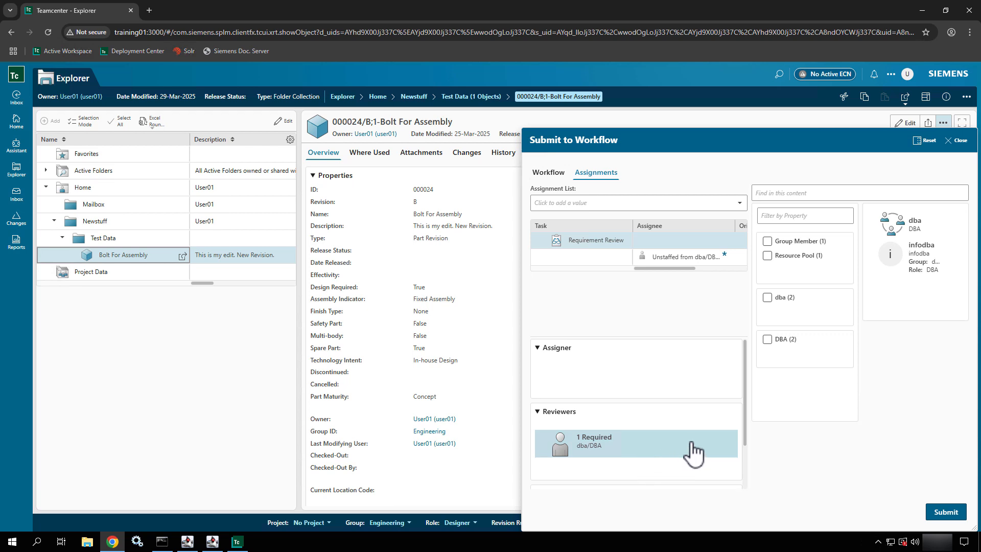
pyautogui.scroll(-1, 700, 450)
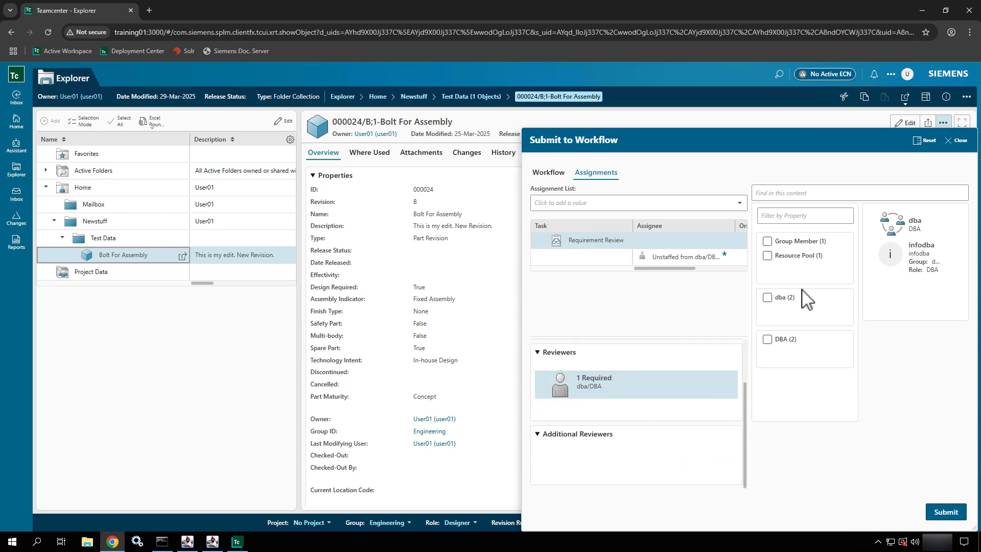
pyautogui.click(900, 257)
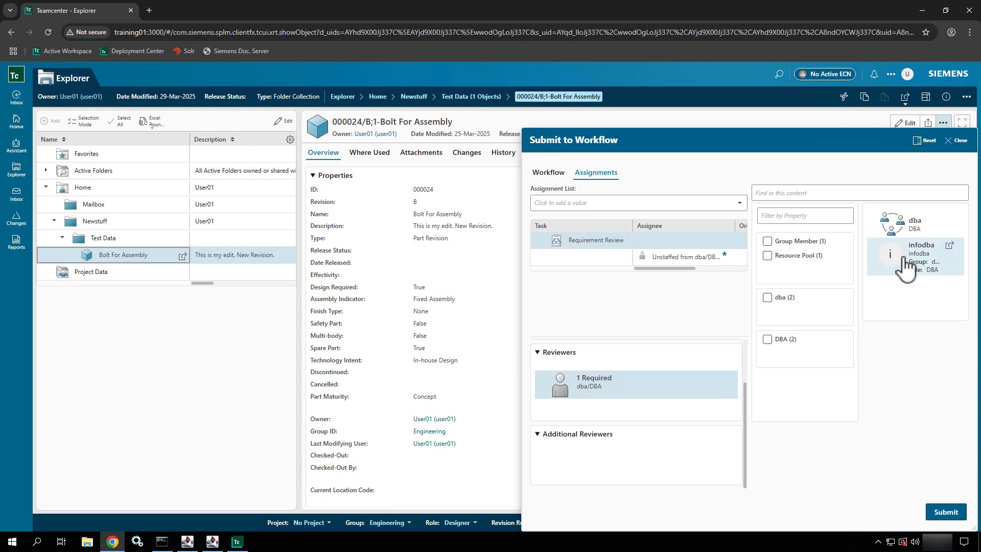
pyautogui.click(924, 229)
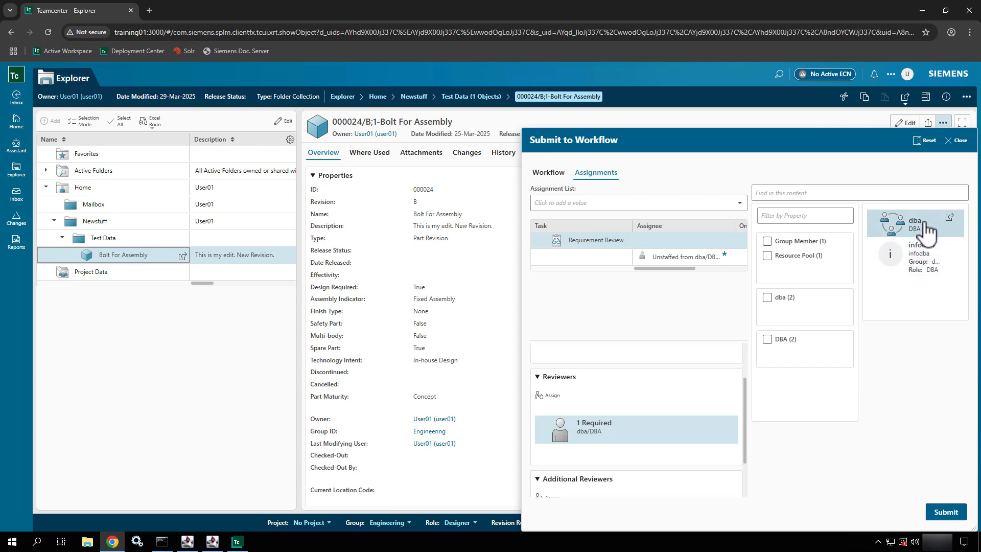
pyautogui.click(559, 397)
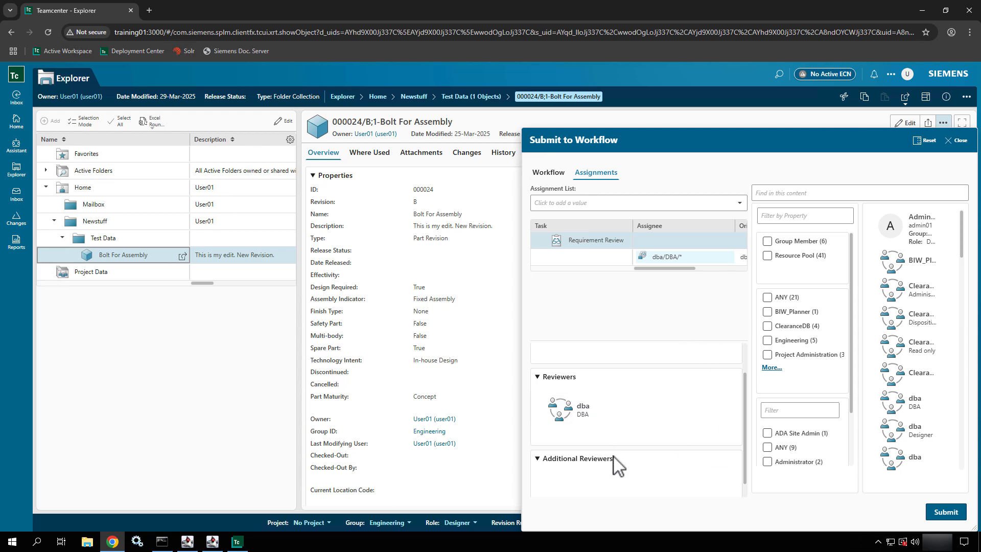
# - Search users for 'User' and add the Engineering Designer user as an additional reviewer
pyautogui.scroll(-1, 615, 466)
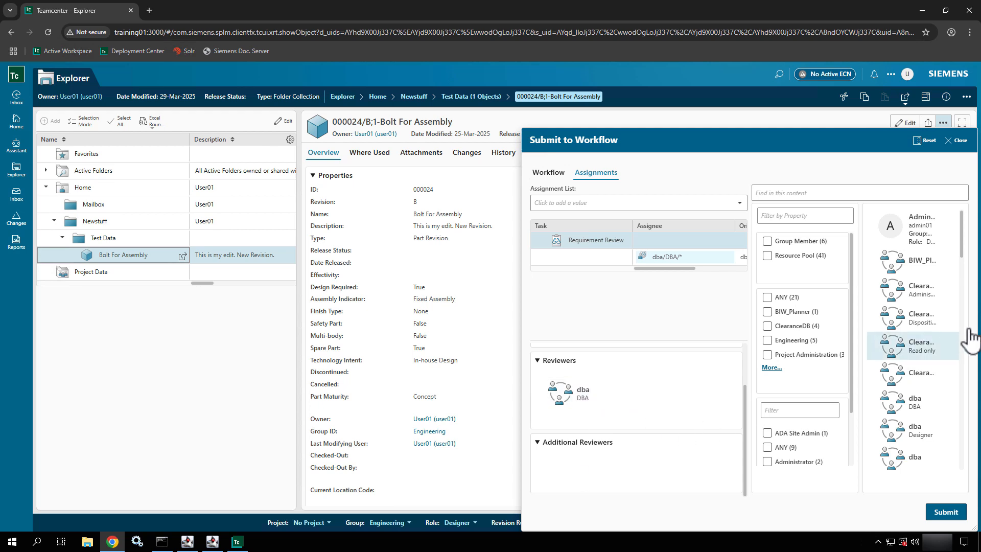
pyautogui.scroll(-3, 928, 355)
pyautogui.scroll(-5, 927, 351)
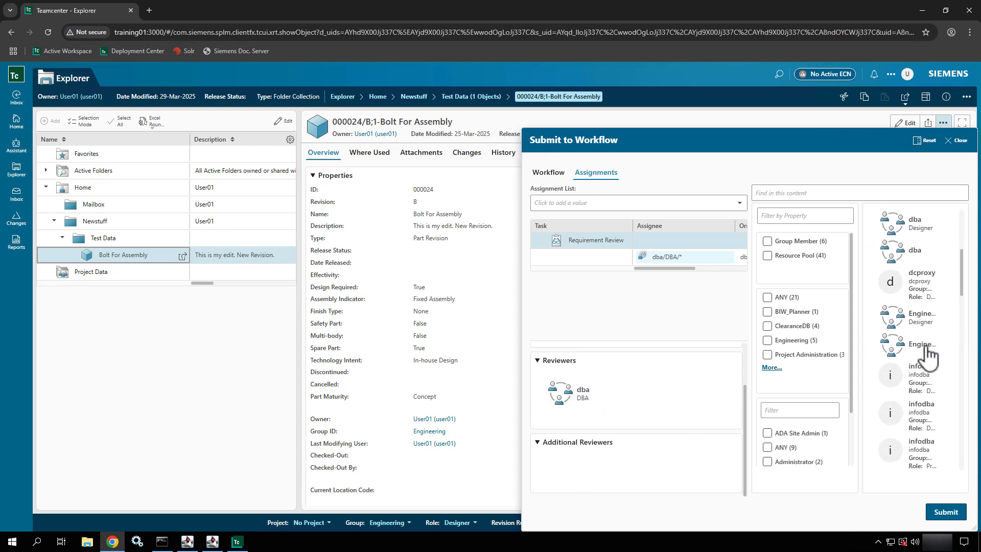
pyautogui.click(868, 194)
pyautogui.write('User')
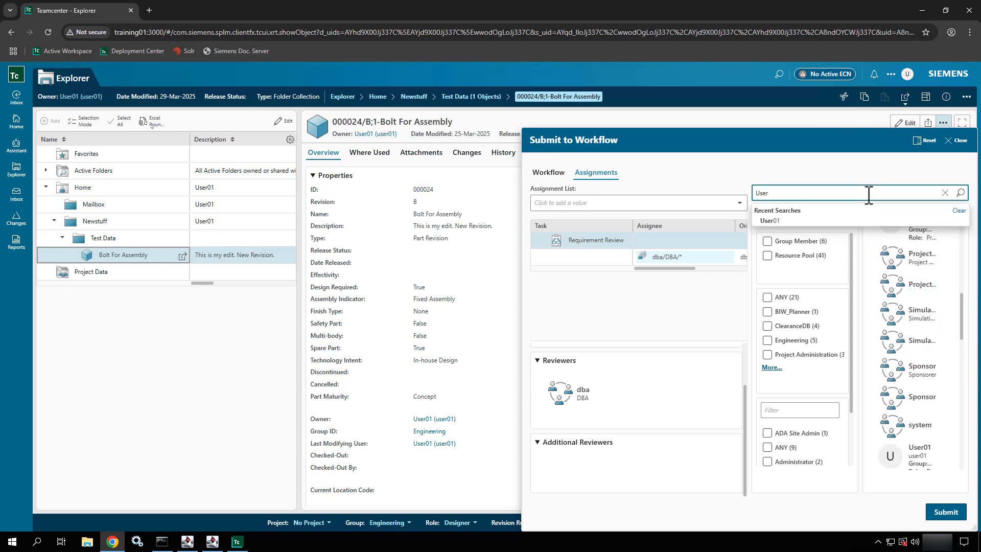
pyautogui.click(852, 228)
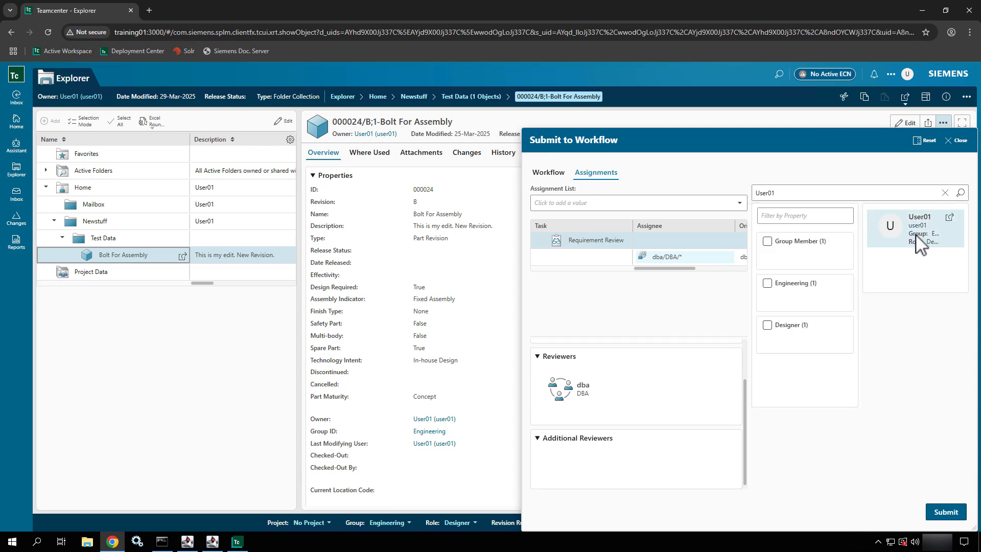
pyautogui.click(915, 235)
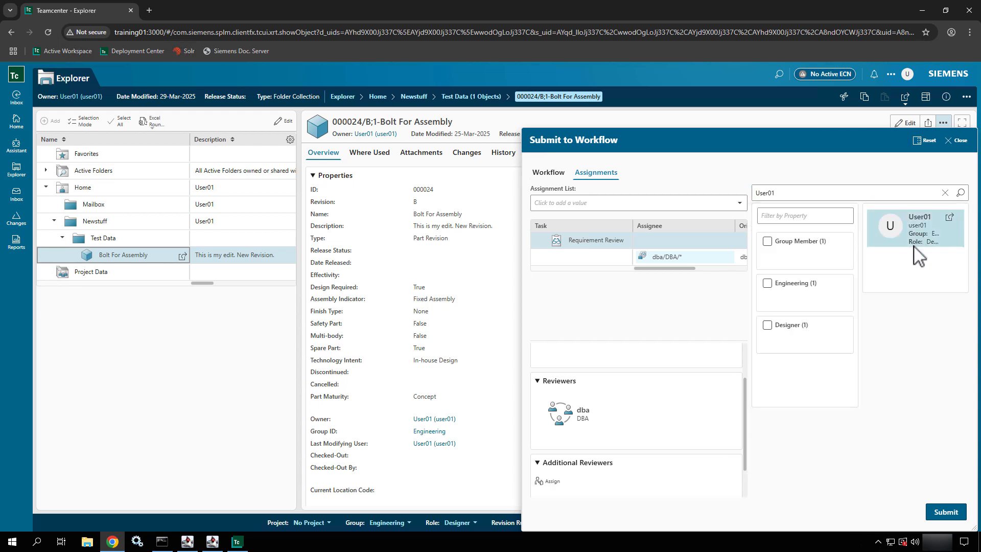
pyautogui.click(559, 484)
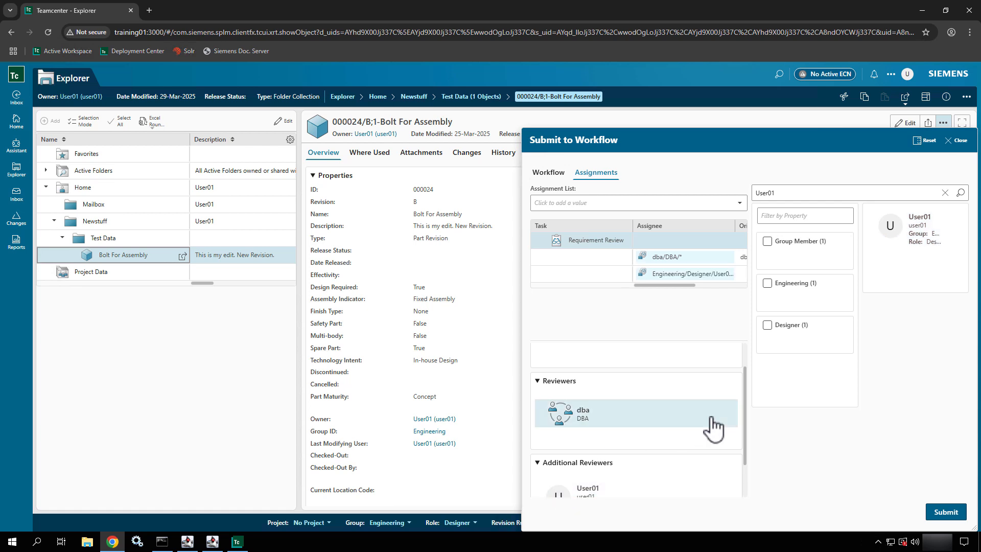
pyautogui.scroll(-1, 712, 426)
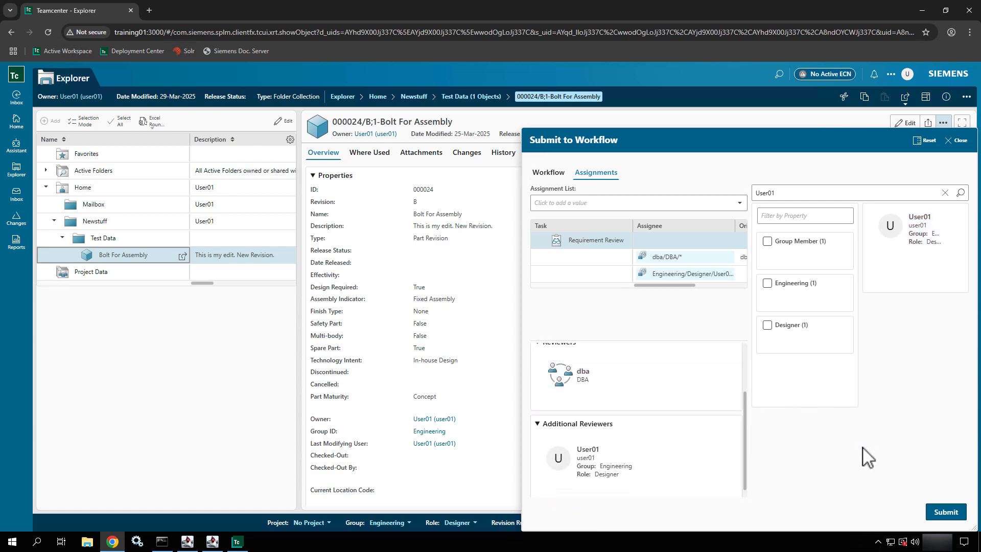
# - Submit Bolt For Assembly to the Requirement Signoff workflow and go to the Inbox
pyautogui.click(545, 178)
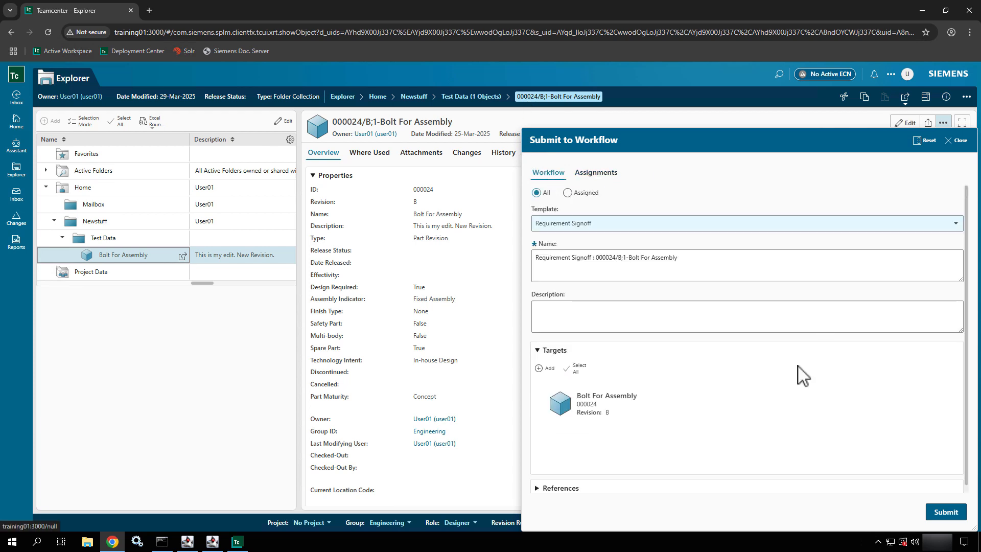
pyautogui.scroll(-1, 802, 376)
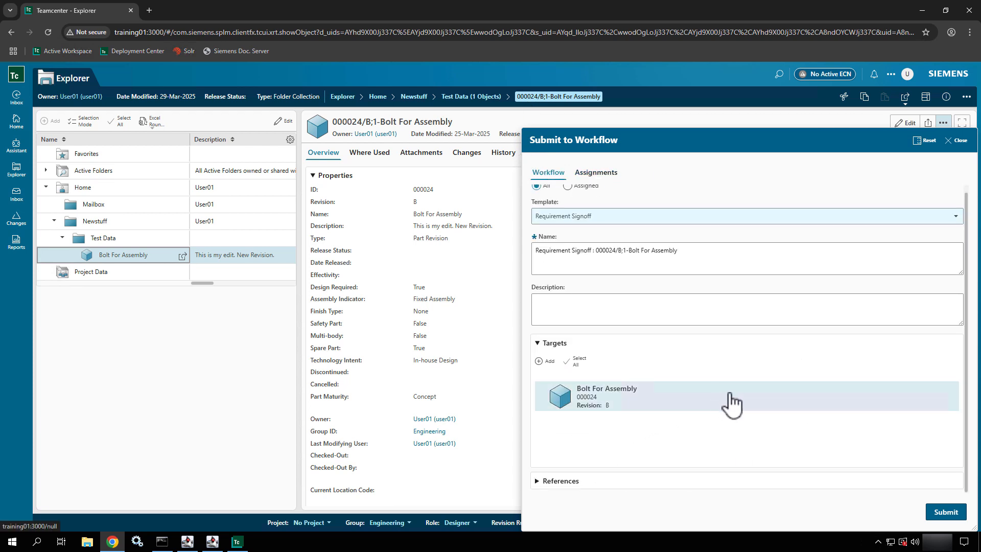
pyautogui.click(945, 511)
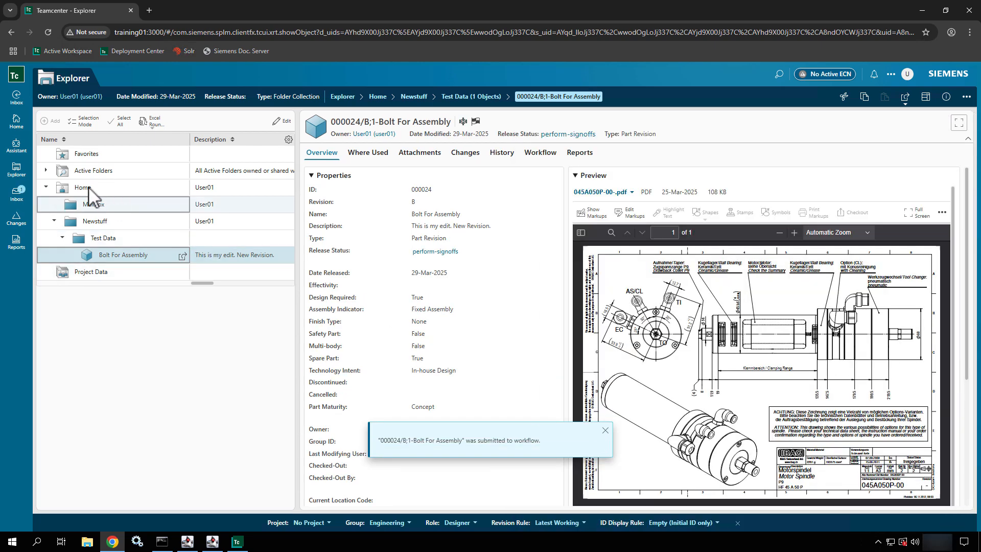
pyautogui.click(18, 202)
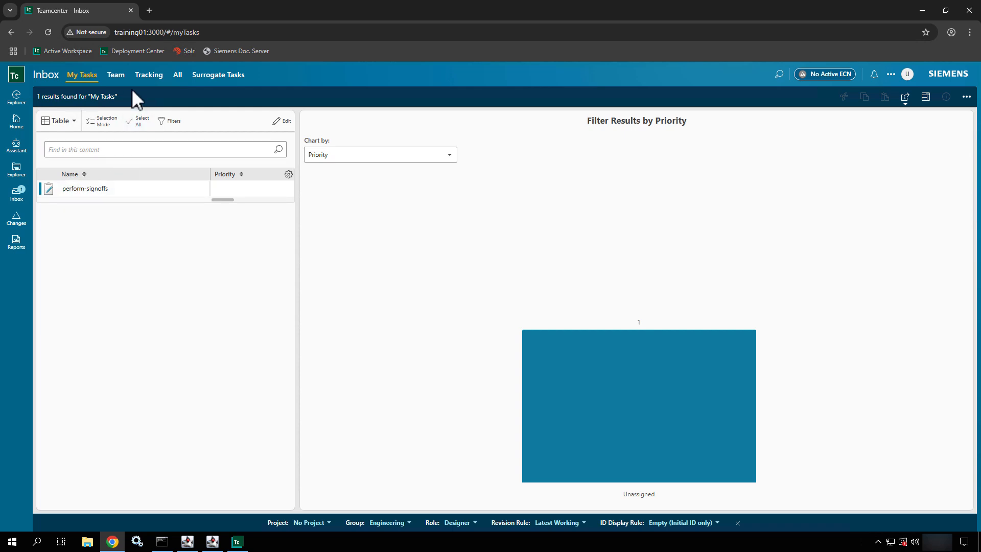
# - Check the still-empty Surrogate Tasks list and open the account menu
pyautogui.click(218, 80)
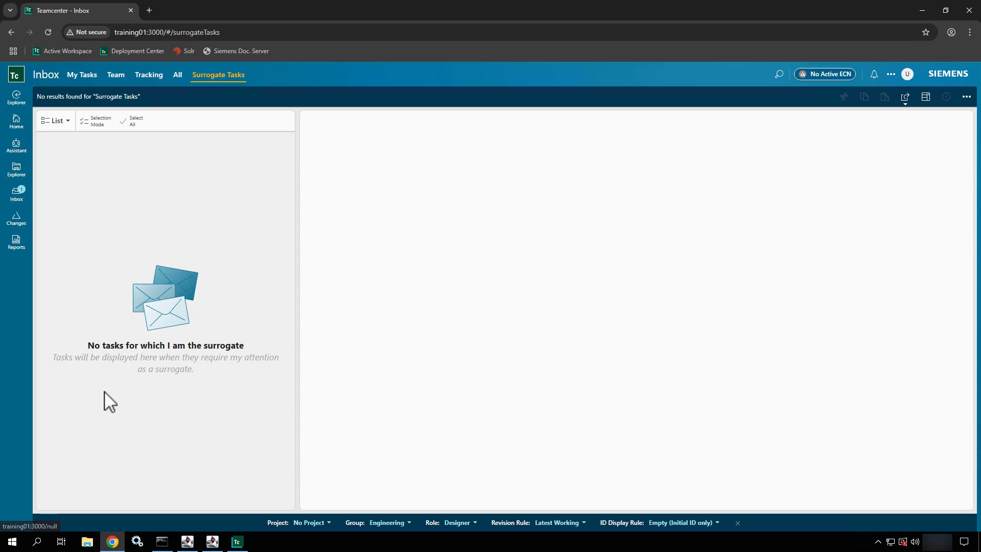
pyautogui.click(908, 75)
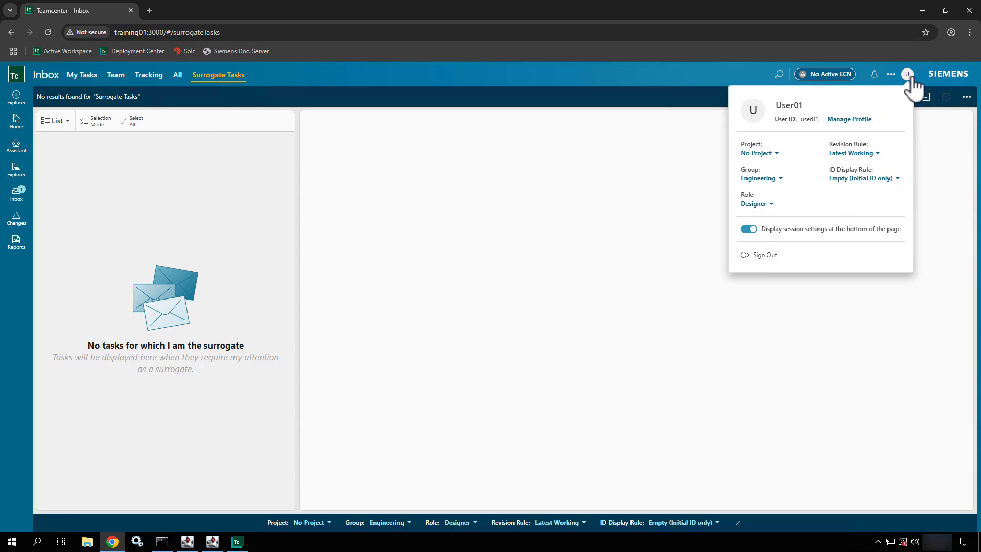
# - Sign out, log in with the administrator credentials, and decline the Product Excellence Program prompt
pyautogui.click(756, 256)
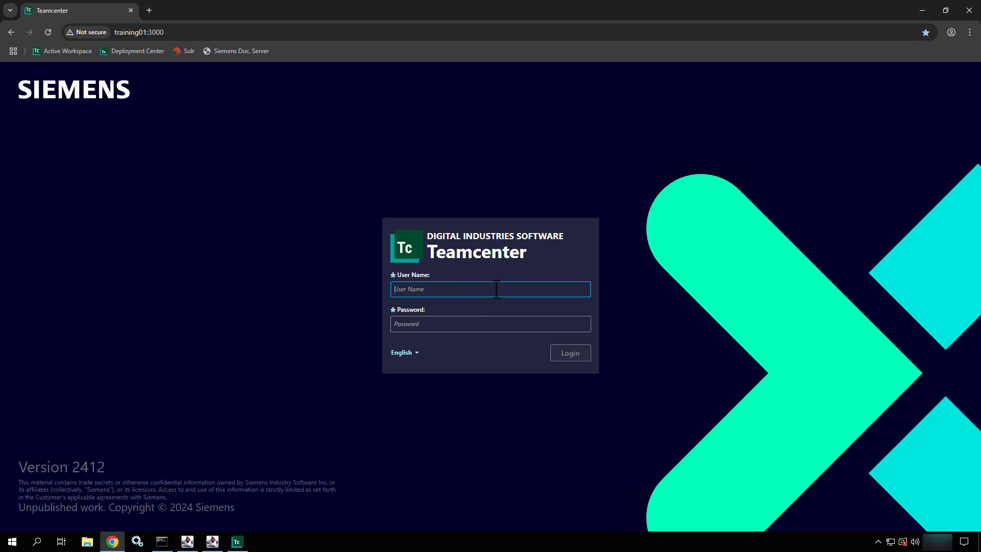
pyautogui.write('Admin01')
pyautogui.press('Tab')
pyautogui.write('Ad')
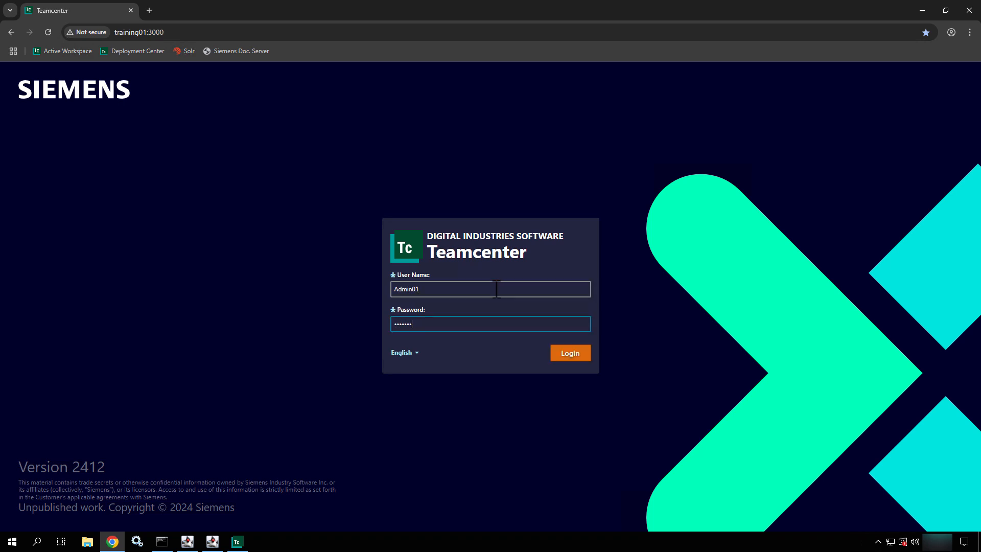
pyautogui.press('Return')
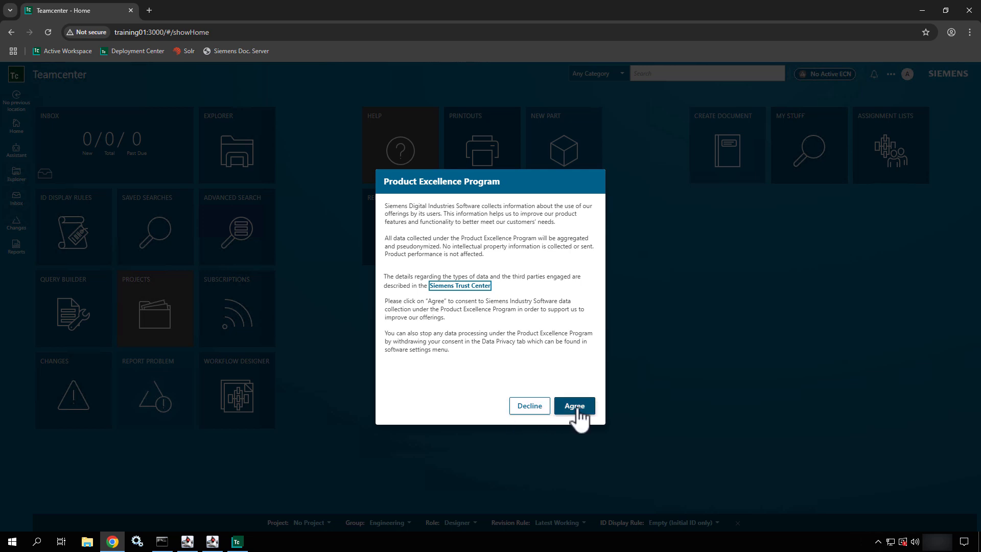
pyautogui.click(525, 409)
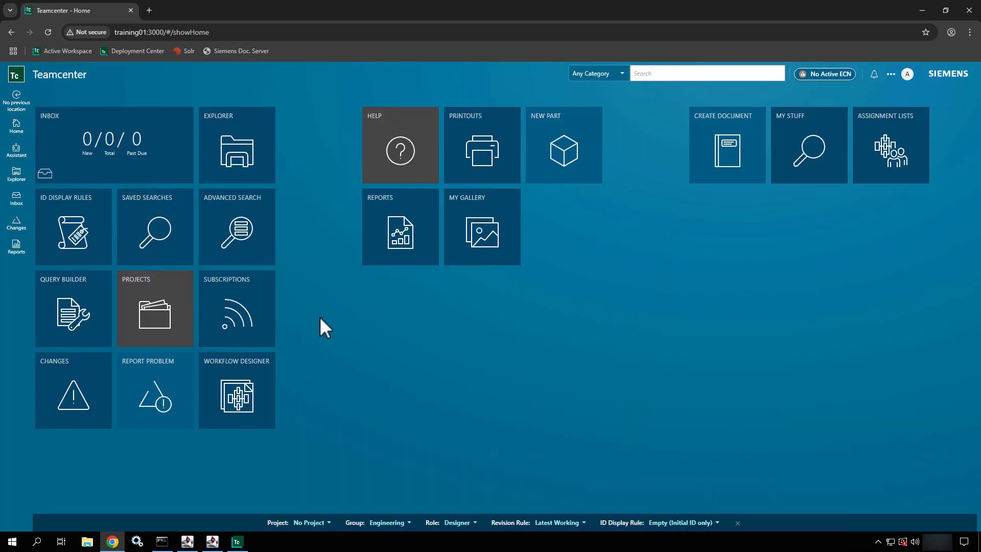
# - In the Inbox's Surrogate Tasks, open the perform-signoffs task for 000024/B;1-Bolt For Assembly
pyautogui.click(102, 164)
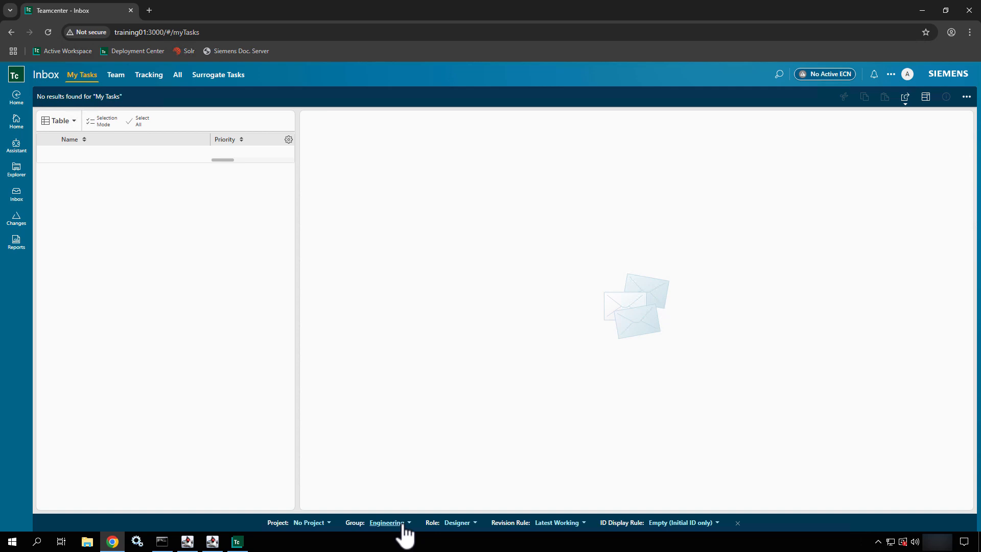
pyautogui.click(403, 525)
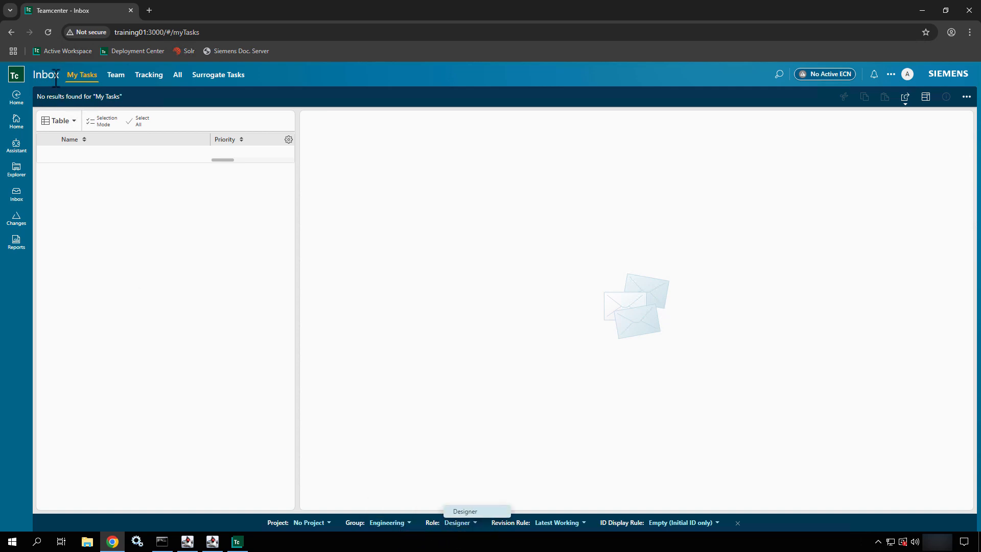
pyautogui.click(219, 77)
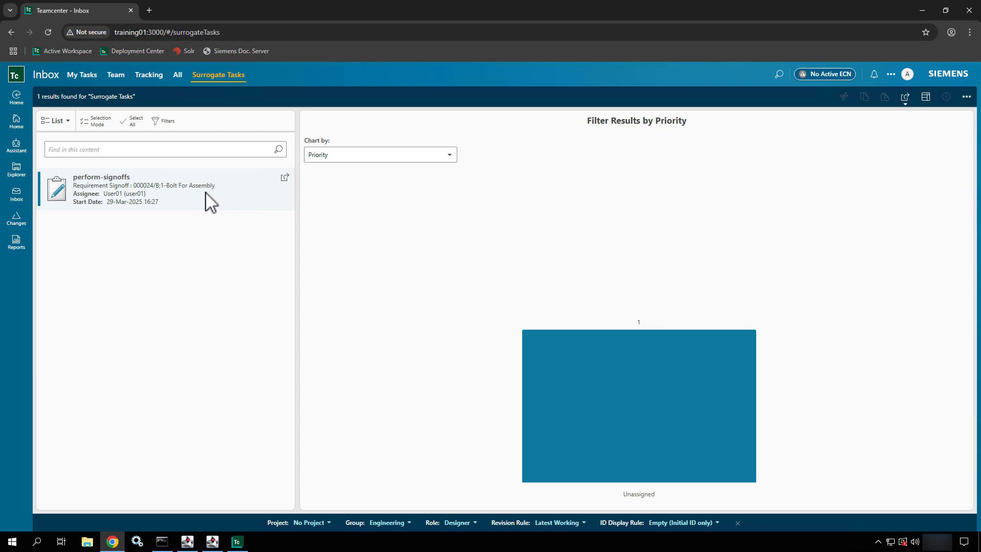
pyautogui.click(206, 192)
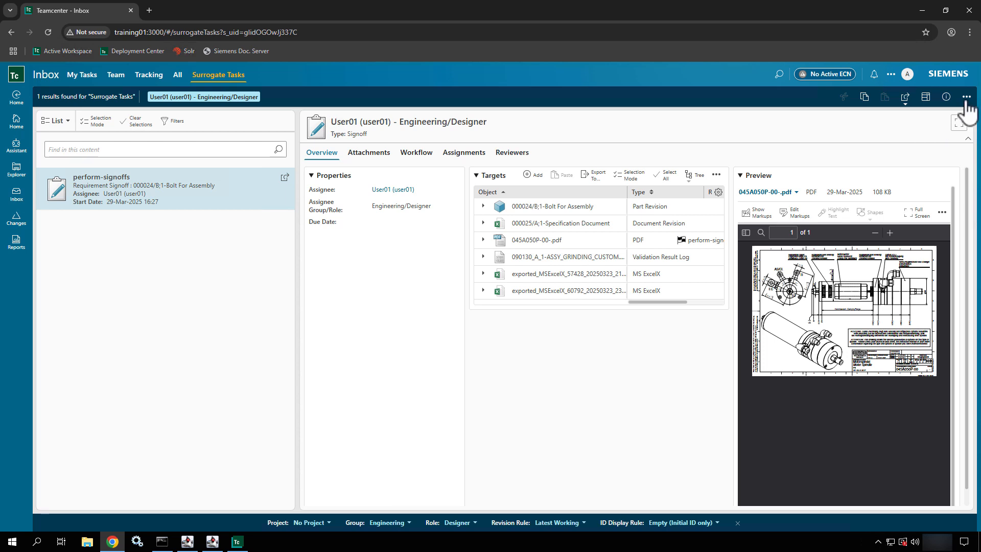
# - From the Reviewers tab, use Manage > Stand-In so the administrator becomes active surrogate
pyautogui.click(507, 155)
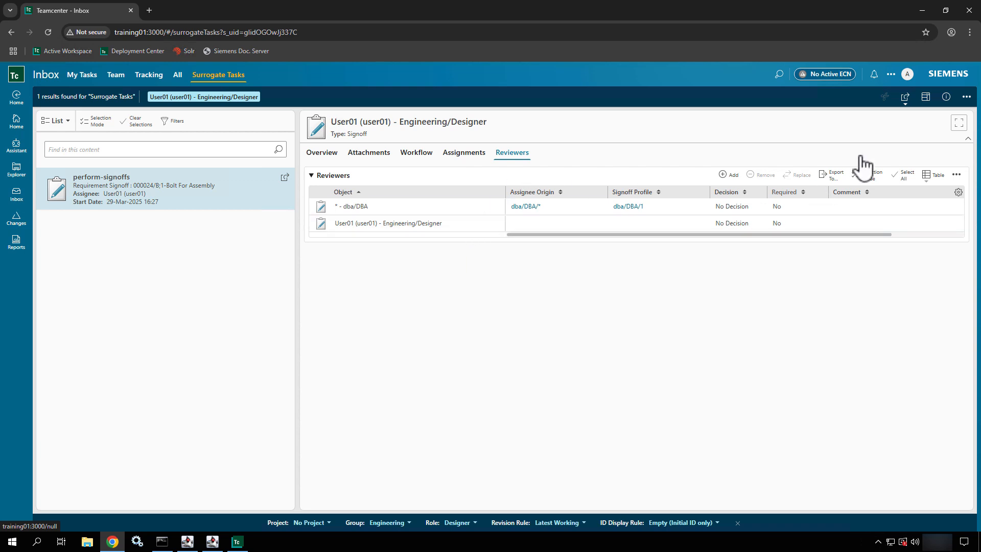
pyautogui.click(966, 96)
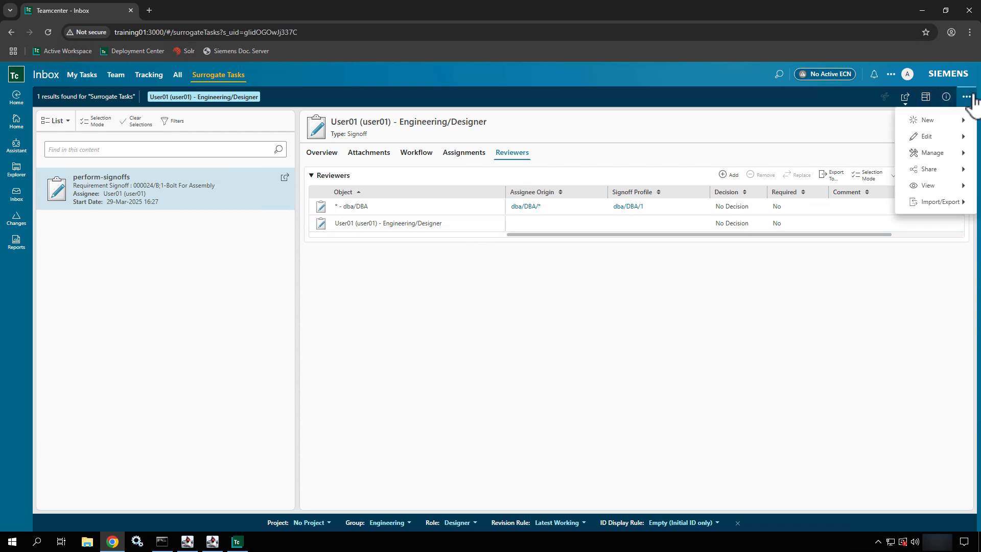
pyautogui.click(931, 153)
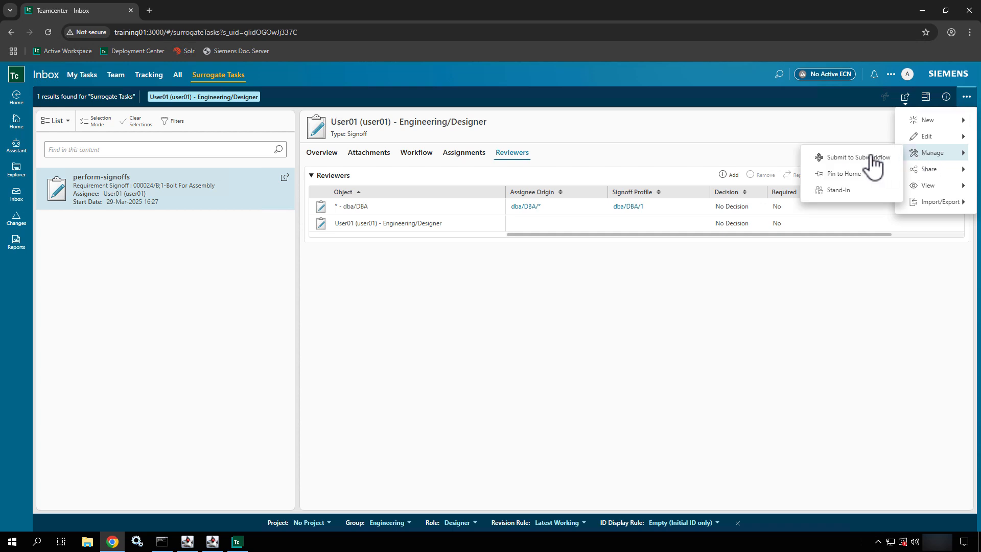
pyautogui.click(864, 197)
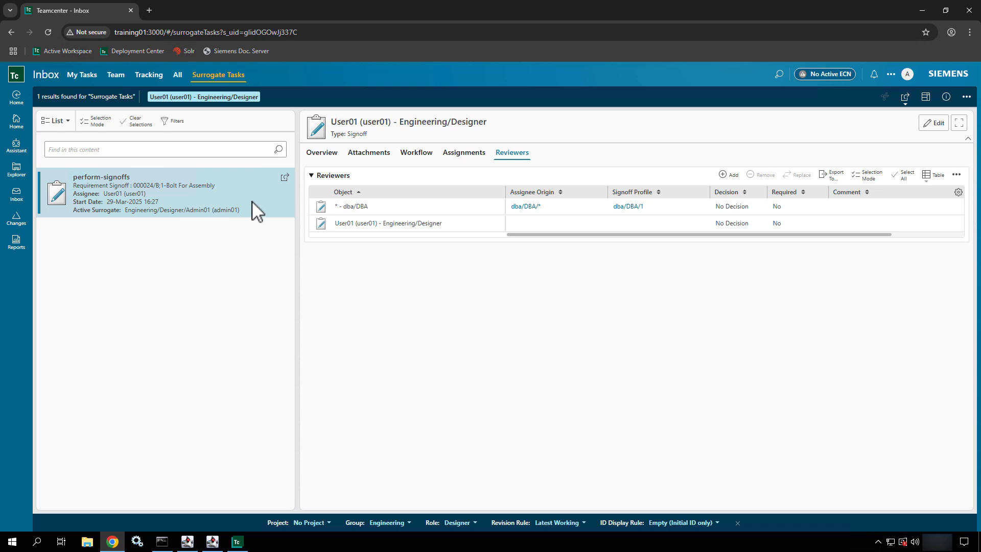
# - Check the task Overview and its Manage commands, then bring up the avatar's account options
pyautogui.click(333, 159)
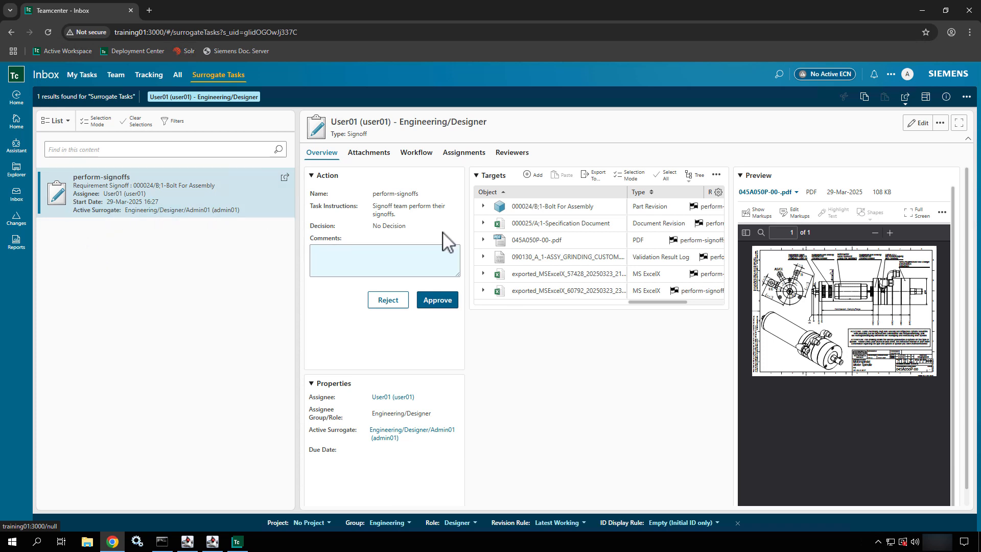
pyautogui.click(965, 97)
pyautogui.click(923, 153)
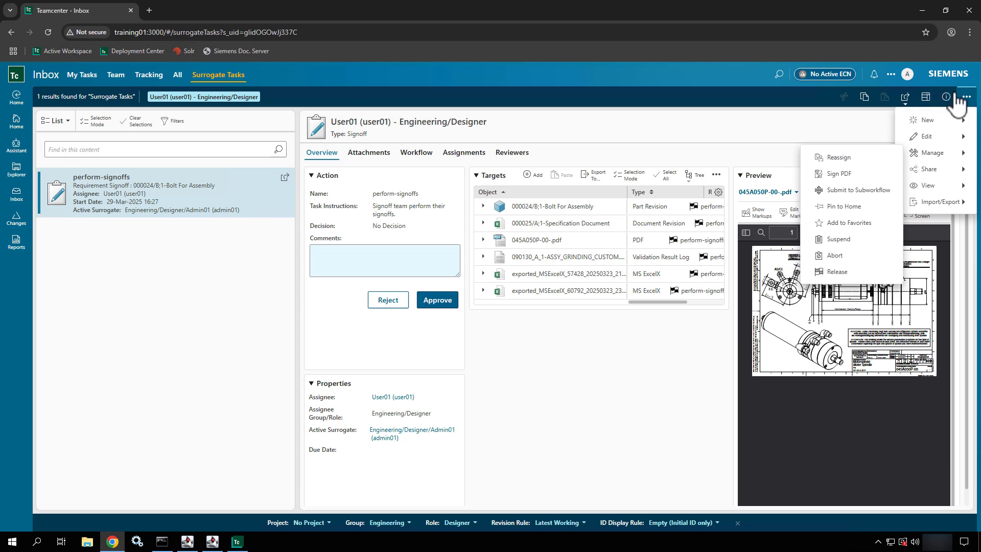
pyautogui.click(907, 74)
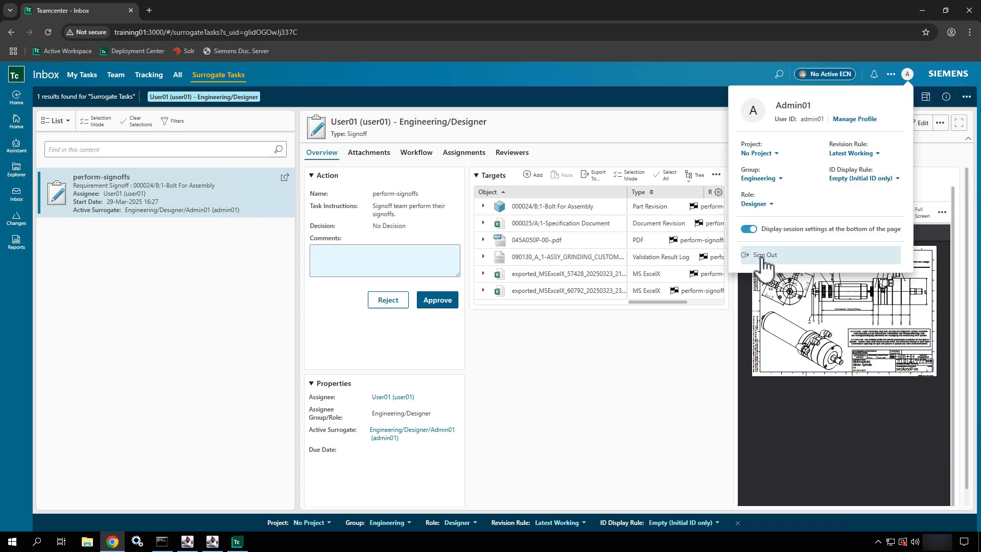
# - Sign out of the administrator session and log in with the task owner's user name and password
pyautogui.click(763, 257)
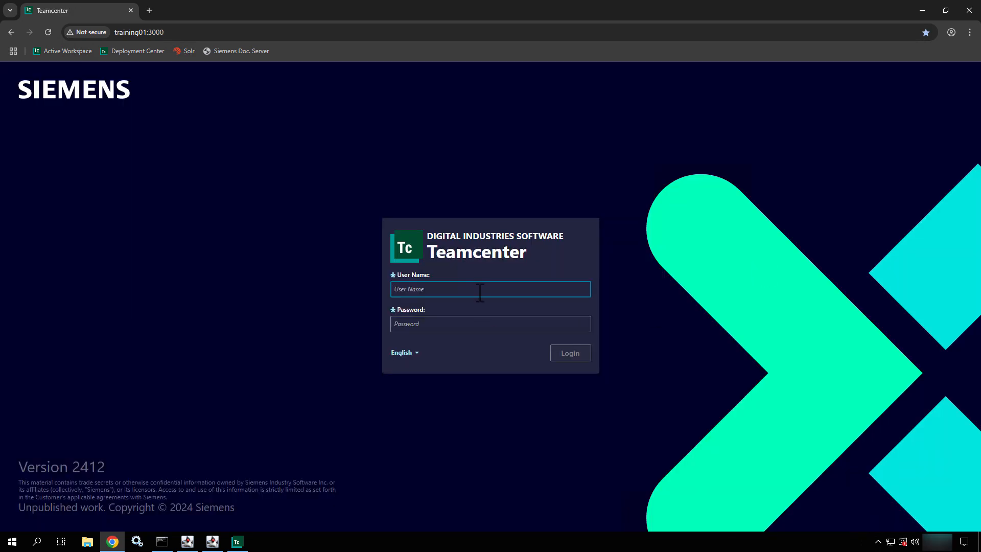
pyautogui.write('User01')
pyautogui.press('Tab')
pyautogui.write('•')
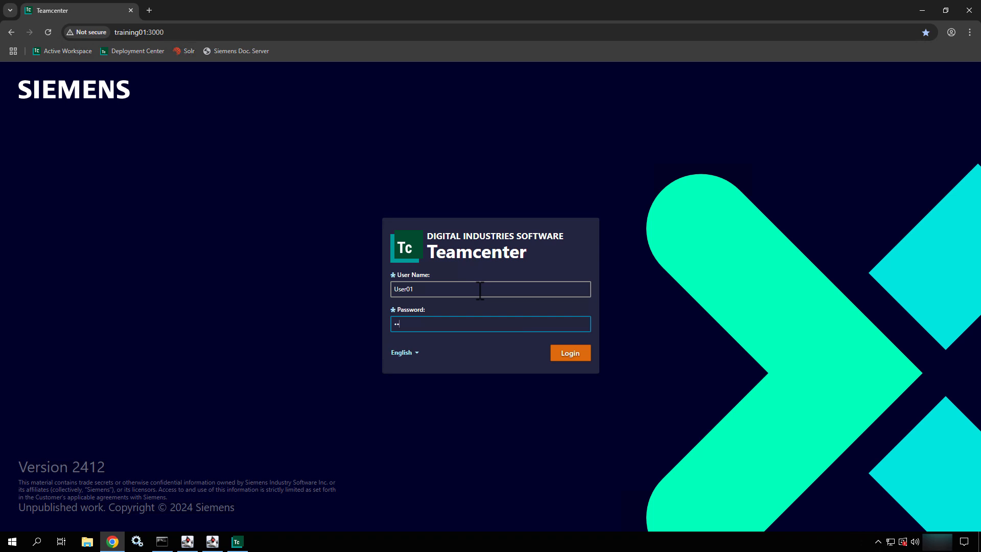
pyautogui.write('•••••')
pyautogui.press('Return')
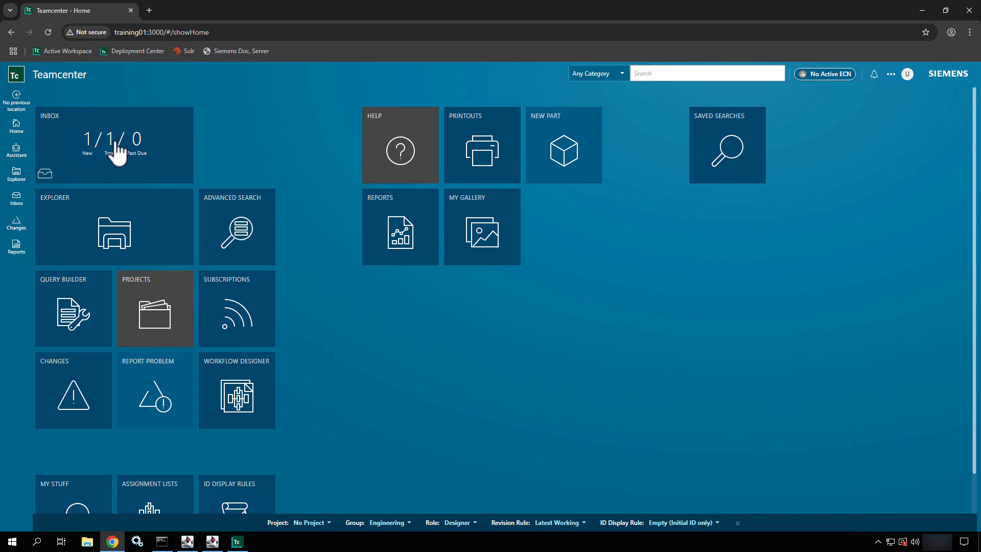
# - Open the perform-signoffs task from My Tasks to see the admin listed as Active Surrogate
pyautogui.click(141, 150)
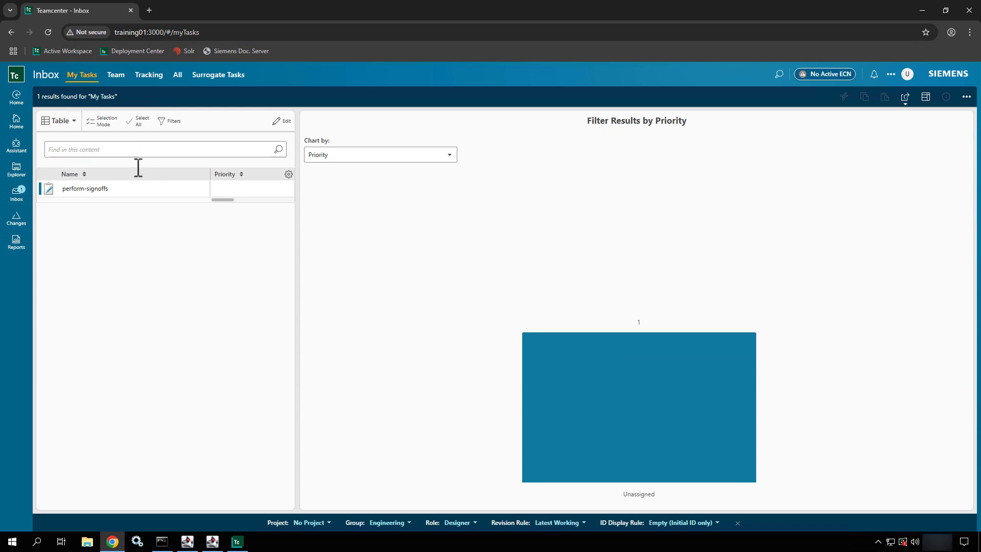
pyautogui.click(126, 197)
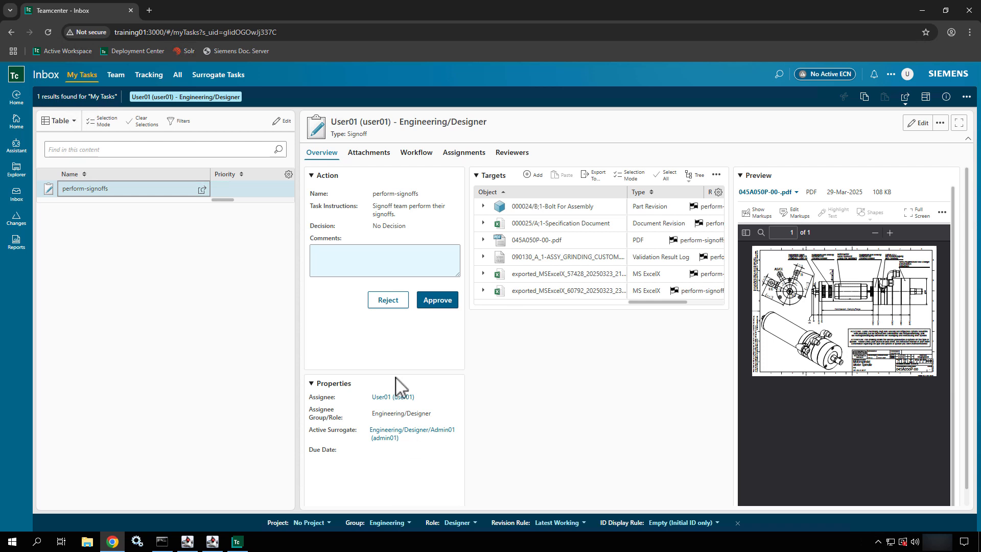
# - After viewing the task details, sign out and log in with the administrator credentials
pyautogui.click(943, 95)
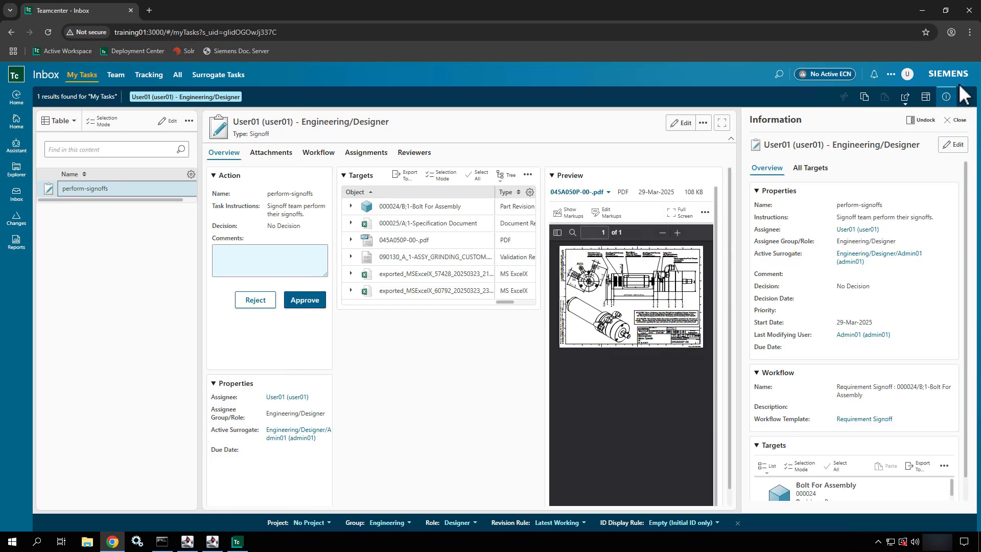
pyautogui.click(965, 96)
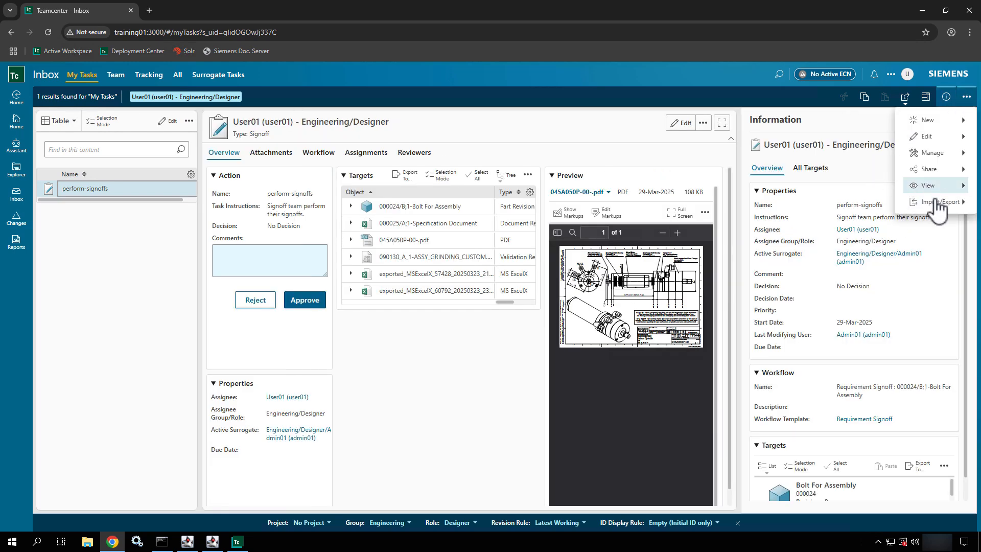
pyautogui.click(907, 75)
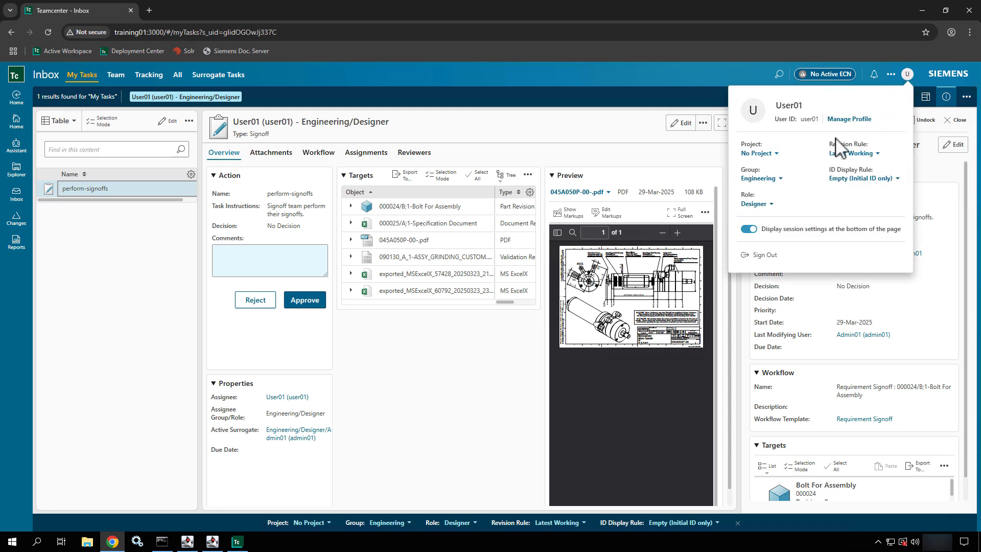
pyautogui.click(765, 255)
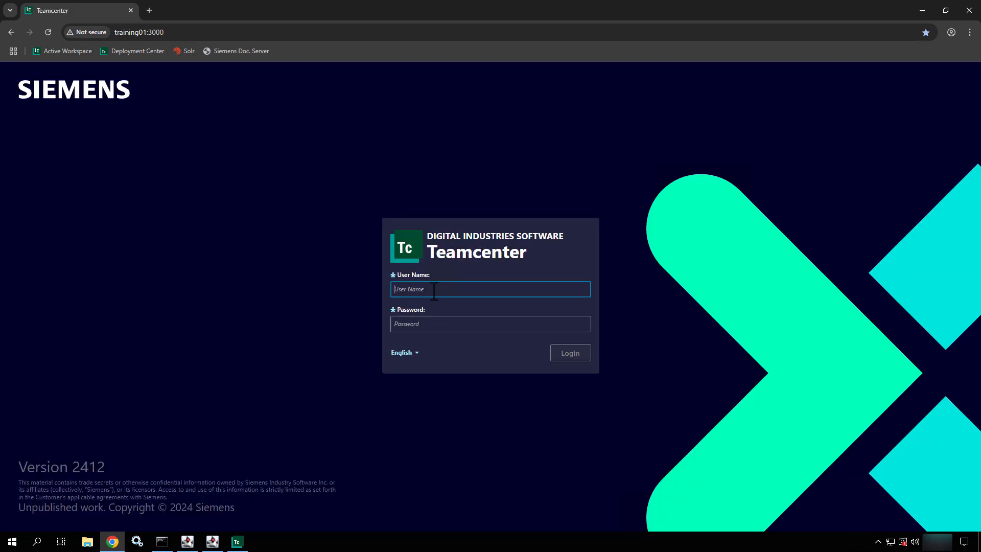
pyautogui.write('Admin01')
pyautogui.press('Tab')
pyautogui.write('Admin0')
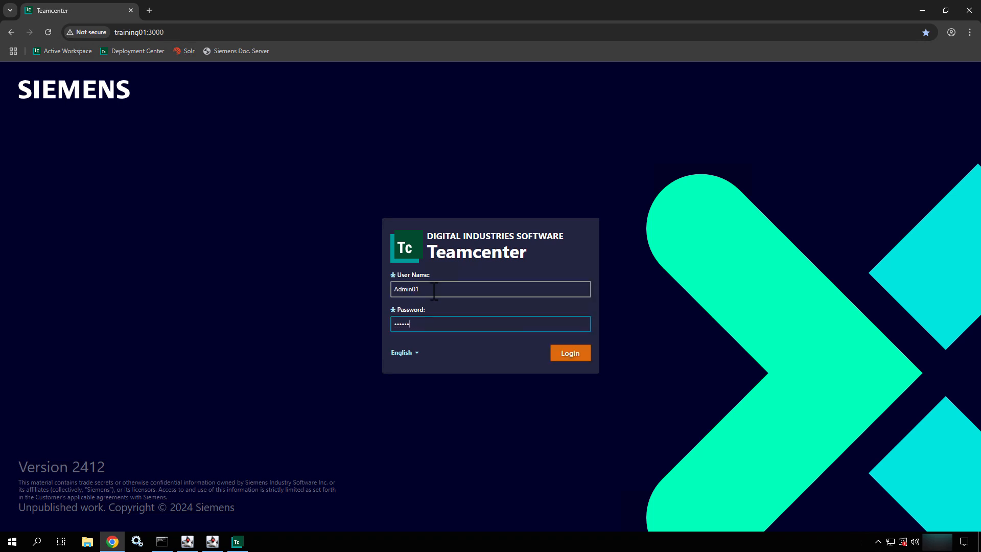
pyautogui.write('1')
pyautogui.press('Return')
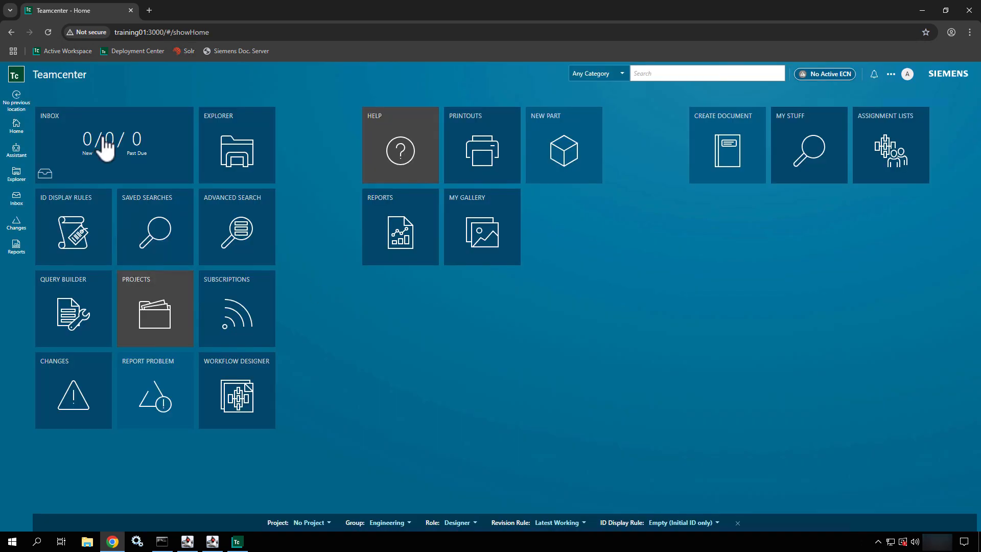
# - Approve the perform-signoffs task from the Inbox's Surrogate Tasks list
pyautogui.click(103, 137)
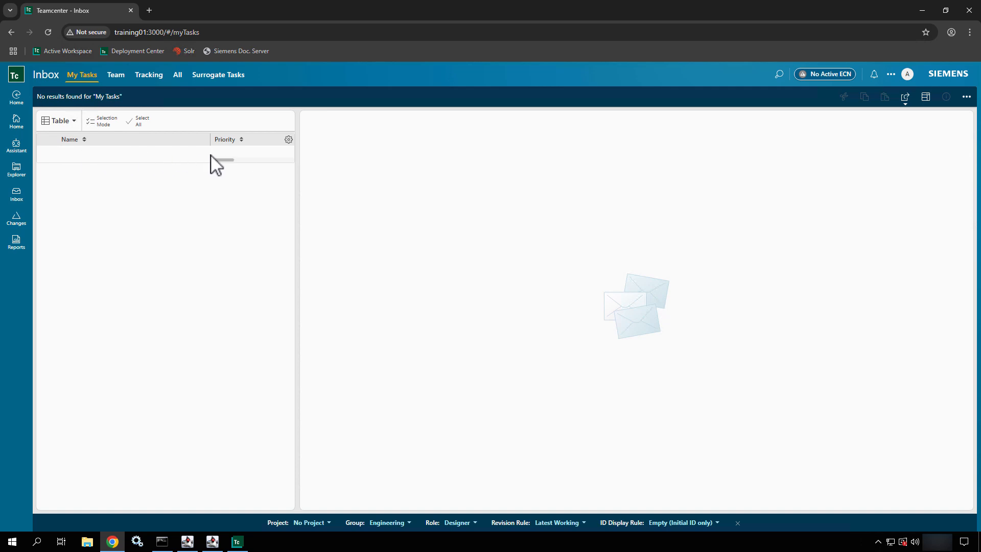
pyautogui.click(215, 78)
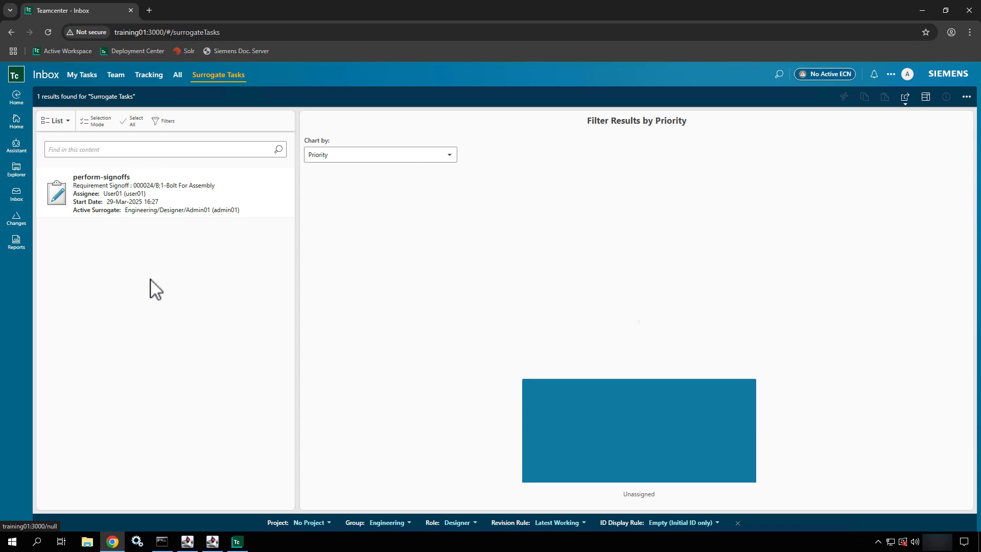
pyautogui.click(165, 195)
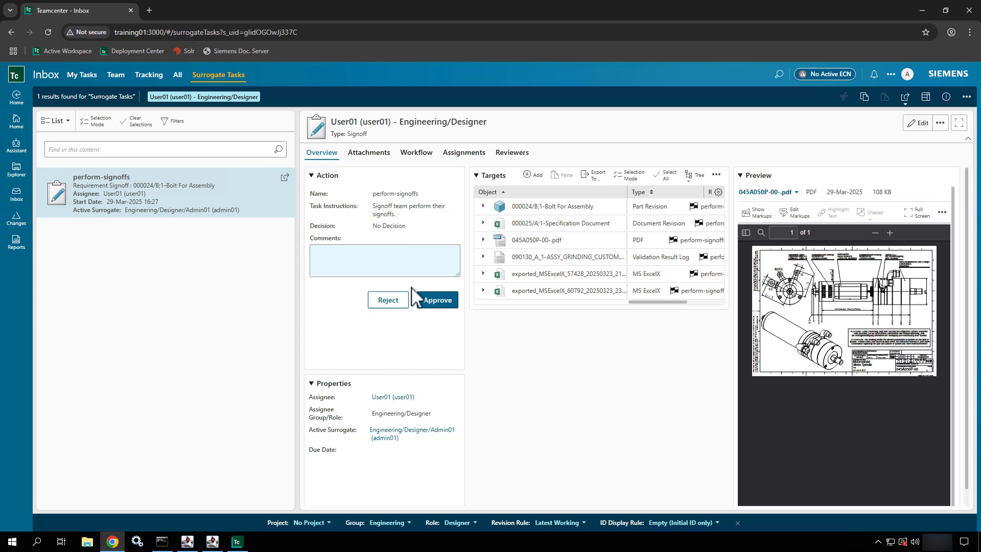
pyautogui.click(438, 305)
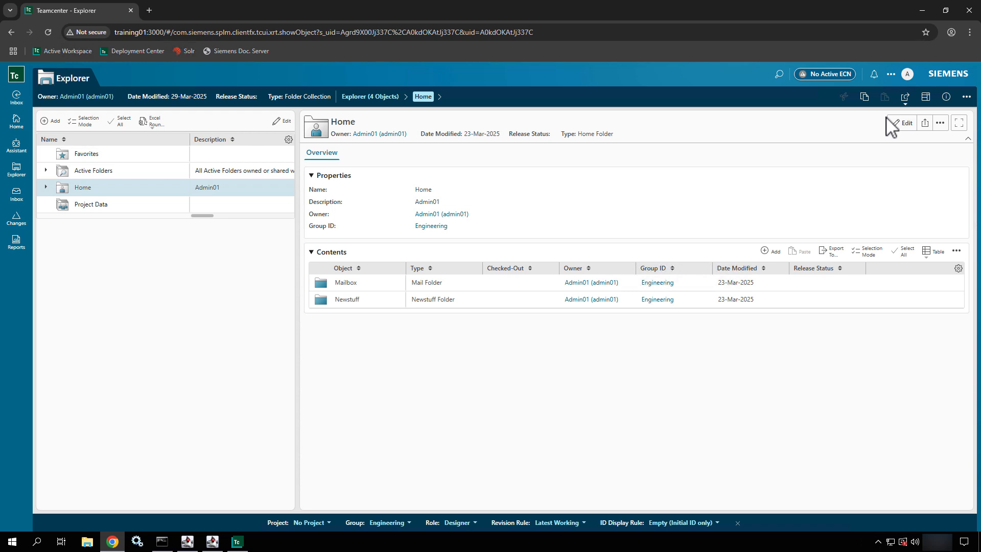
# - Sign out, log in with the designer credentials, and open Explorer to Home > Newstuff > Test Data
pyautogui.click(907, 74)
pyautogui.click(764, 258)
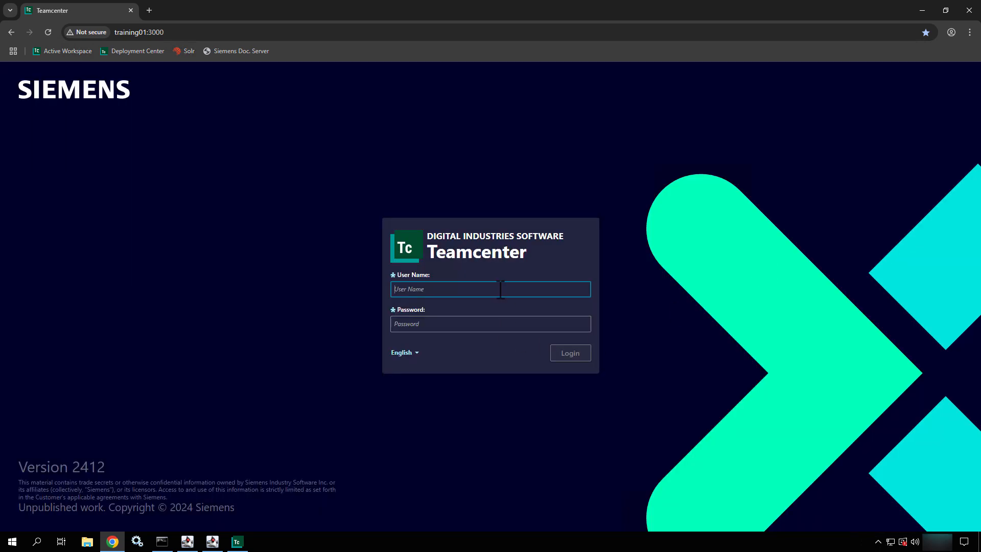
pyautogui.write('User01')
pyautogui.press('Tab')
pyautogui.write('****')
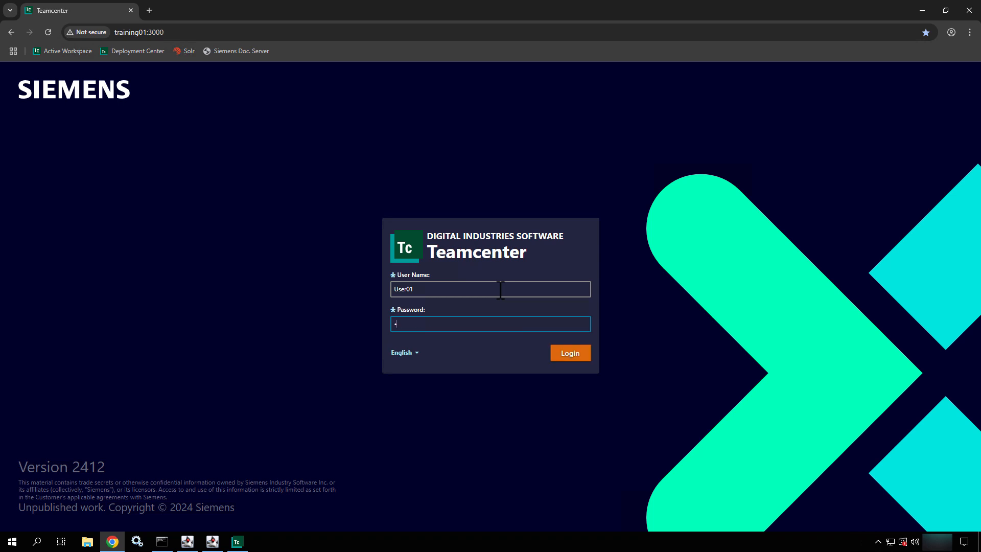
pyautogui.press('Return')
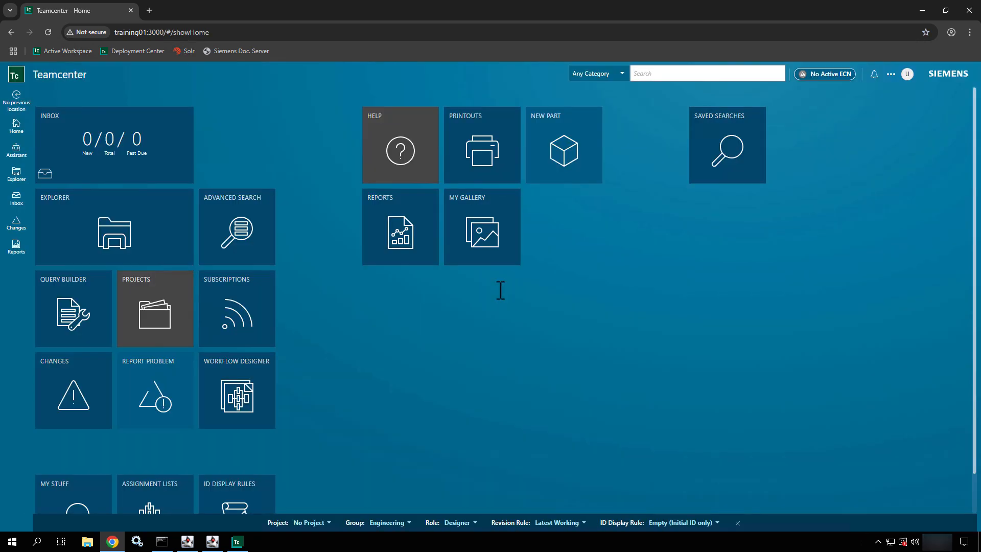
pyautogui.click(77, 235)
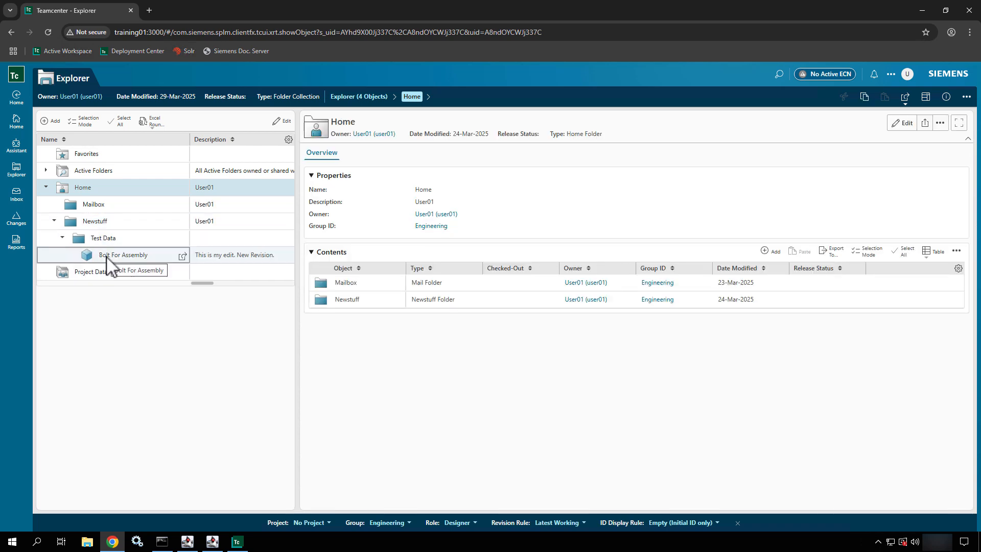
# - Select Bolt For Assembly, check its Last Modifying User, and view the Workflow tab's admin-approved signoff
pyautogui.click(109, 255)
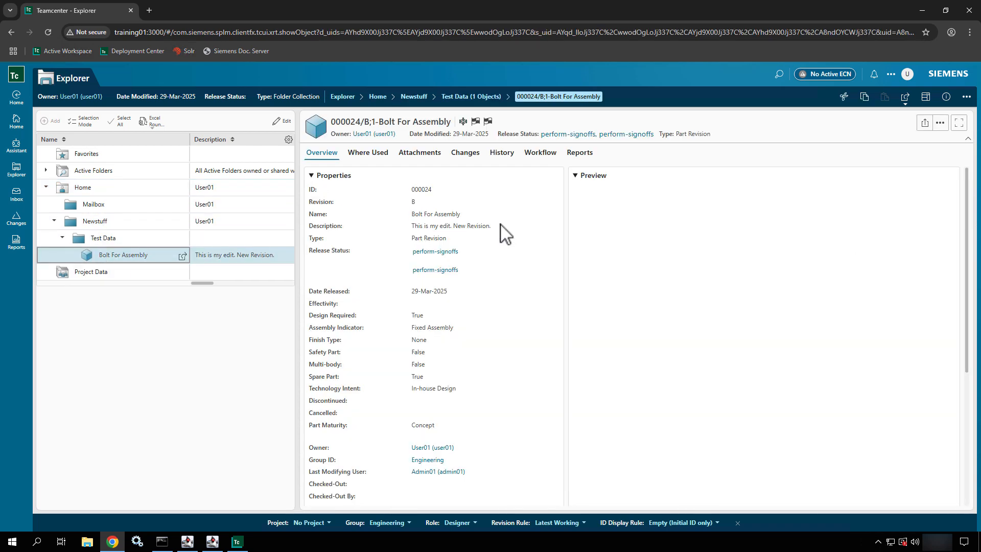
pyautogui.scroll(-1, 477, 342)
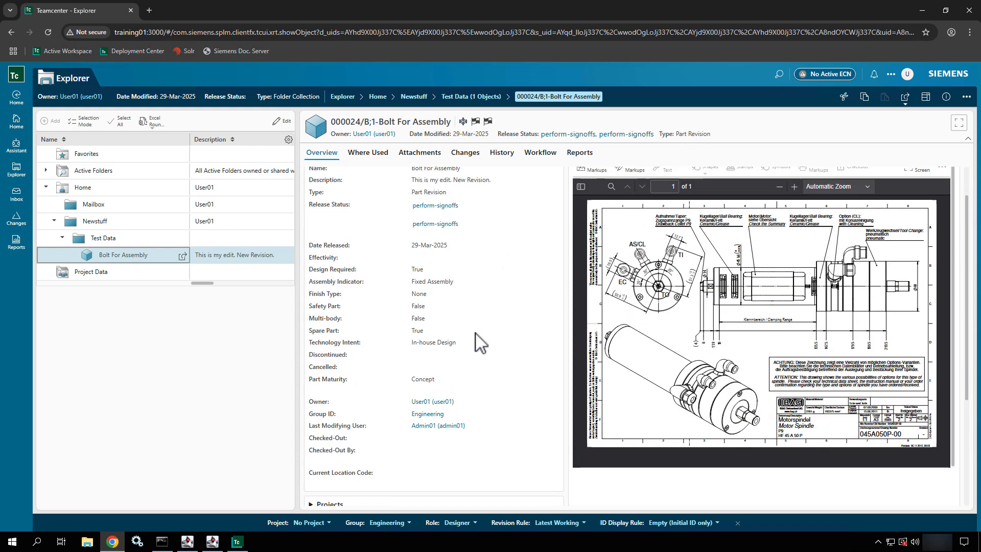
pyautogui.scroll(-2, 478, 342)
pyautogui.moveTo(476, 333); pyautogui.dragTo(308, 331)
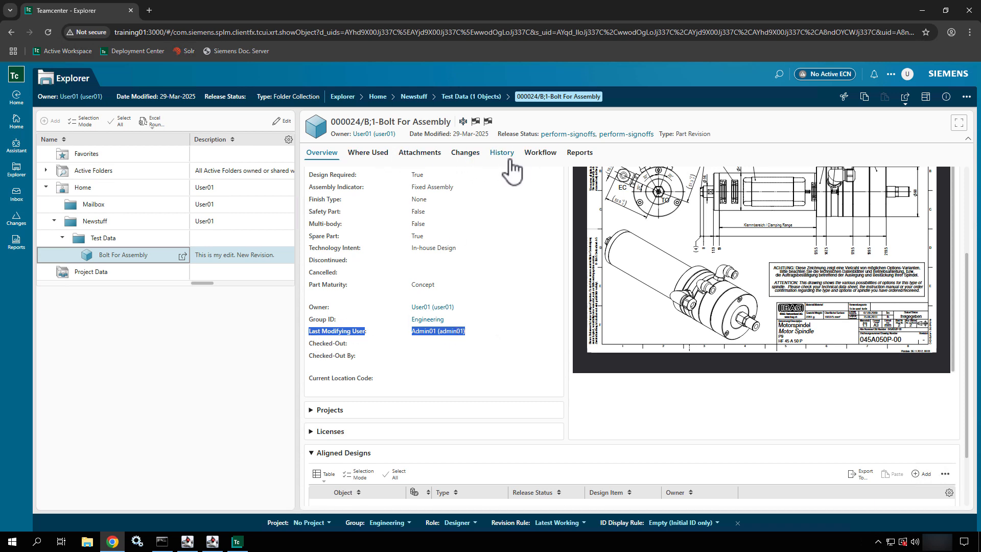
pyautogui.click(534, 156)
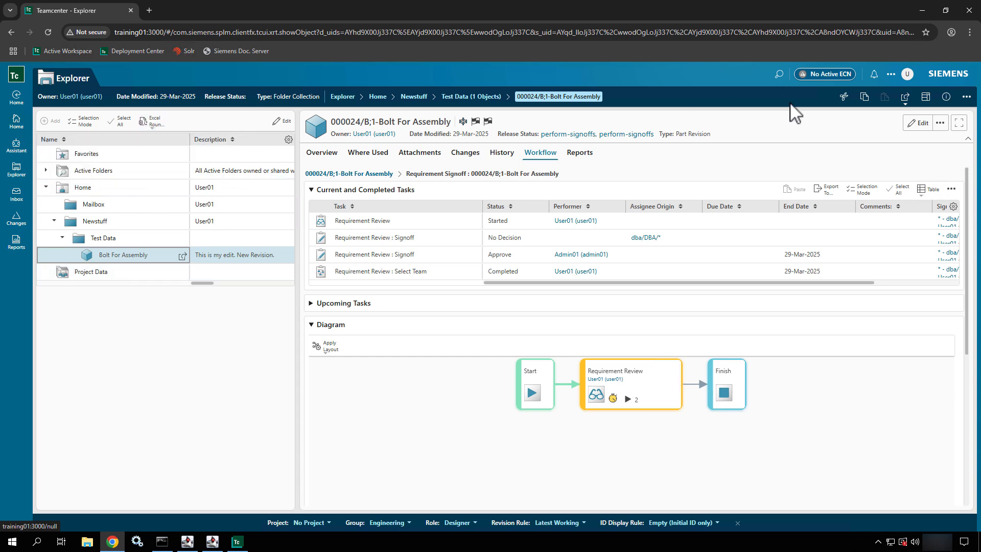
# - Remove the administrator from My Surrogates in Manage Profile, leaving no surrogates
pyautogui.click(908, 74)
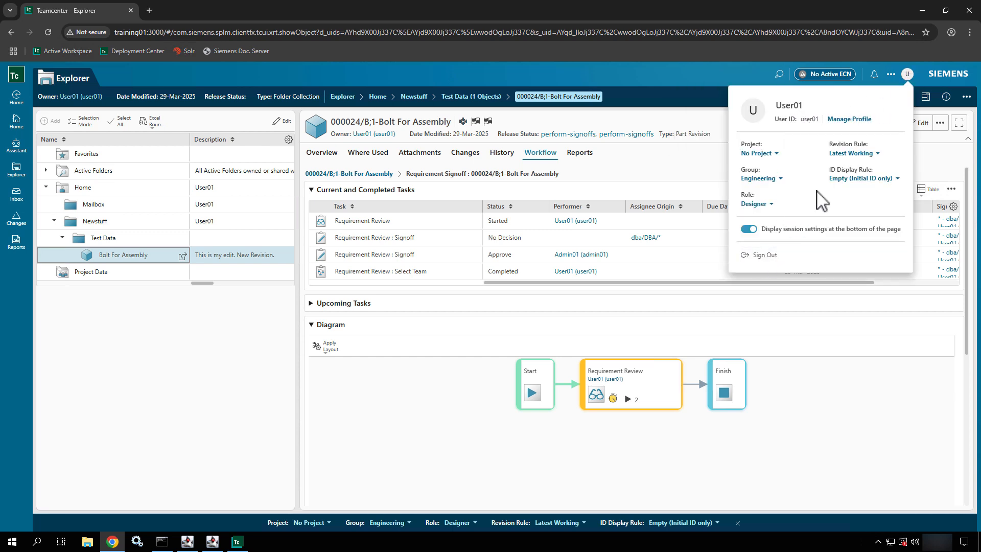
pyautogui.click(862, 121)
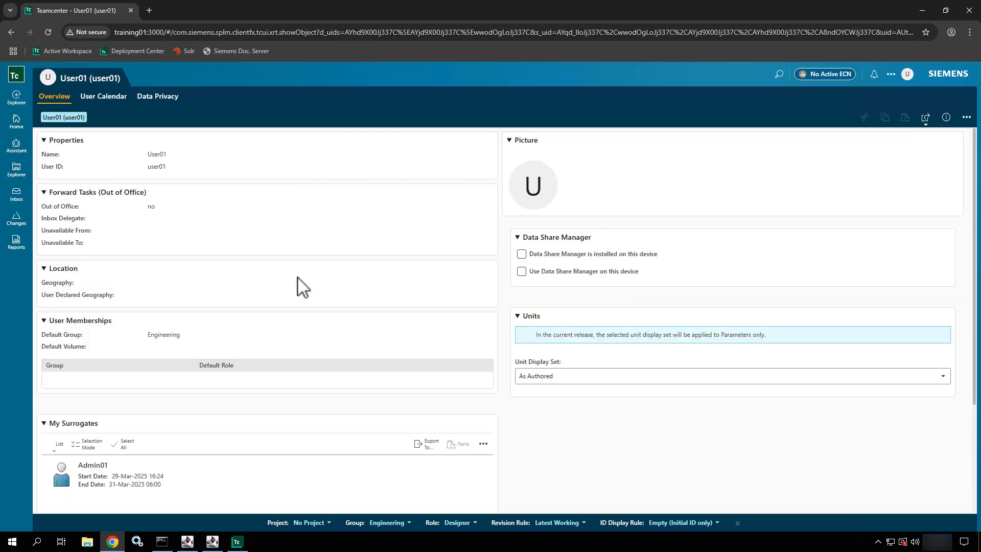
pyautogui.scroll(-3, 301, 286)
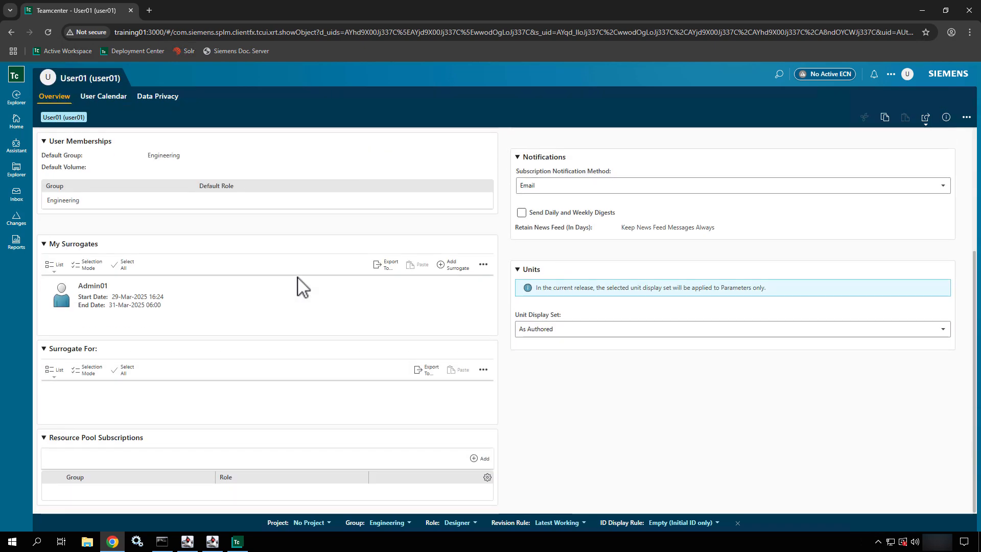
pyautogui.click(93, 299)
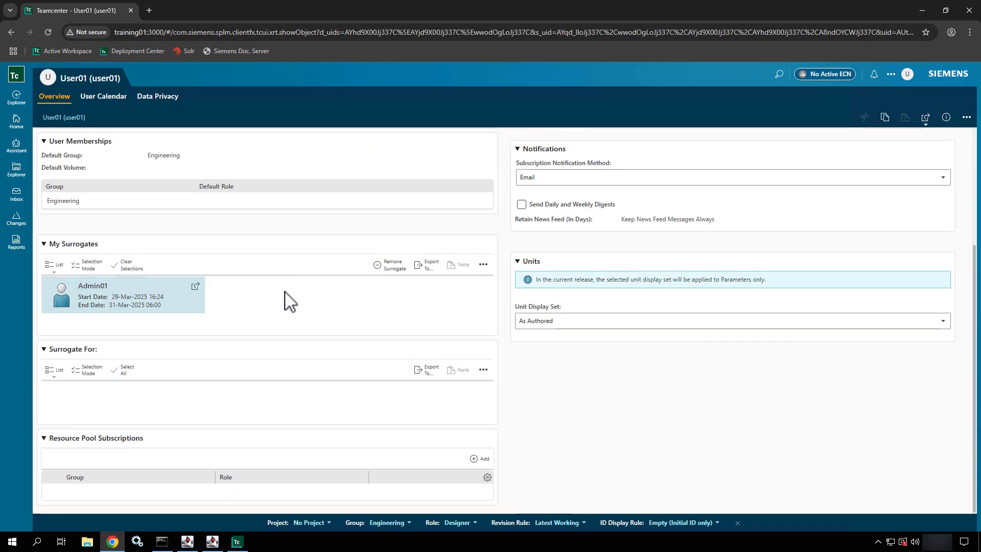
pyautogui.click(394, 265)
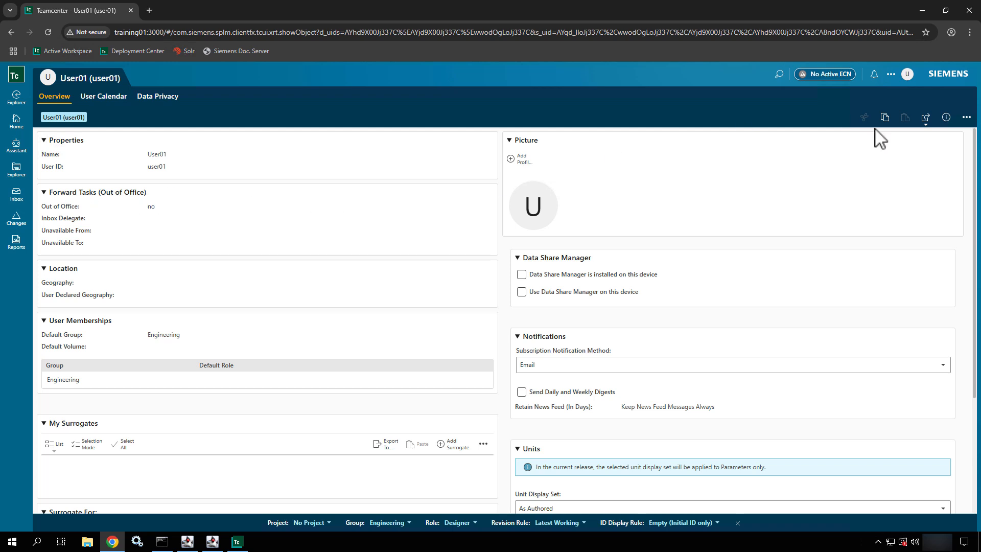
# - Put the user profile into edit mode
pyautogui.click(966, 117)
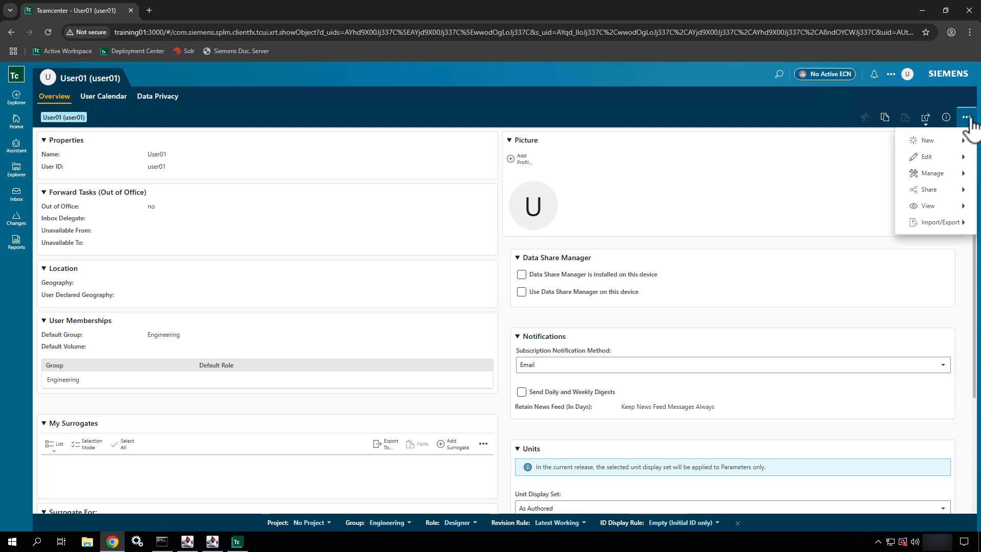
pyautogui.click(937, 162)
pyautogui.click(869, 163)
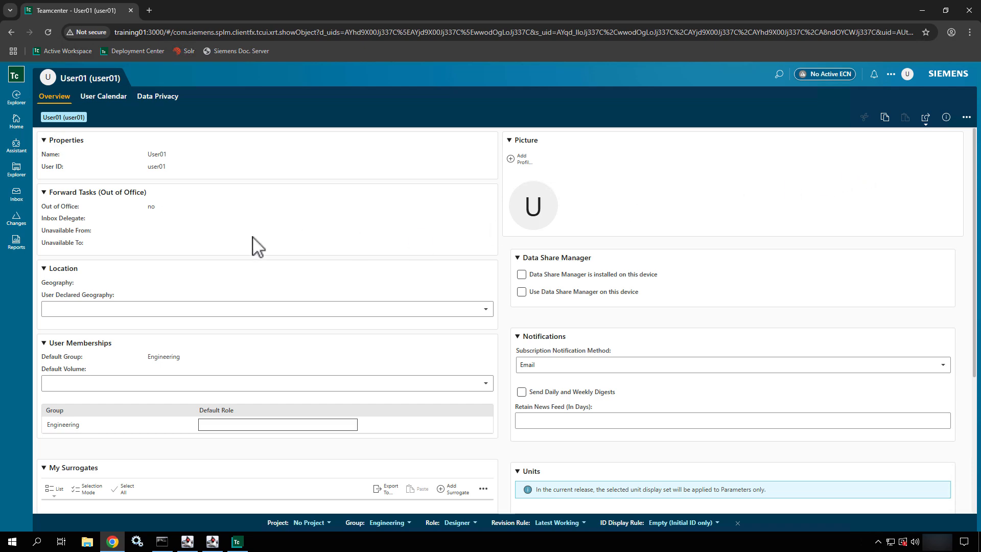
pyautogui.scroll(-4, 252, 236)
pyautogui.scroll(4, 252, 236)
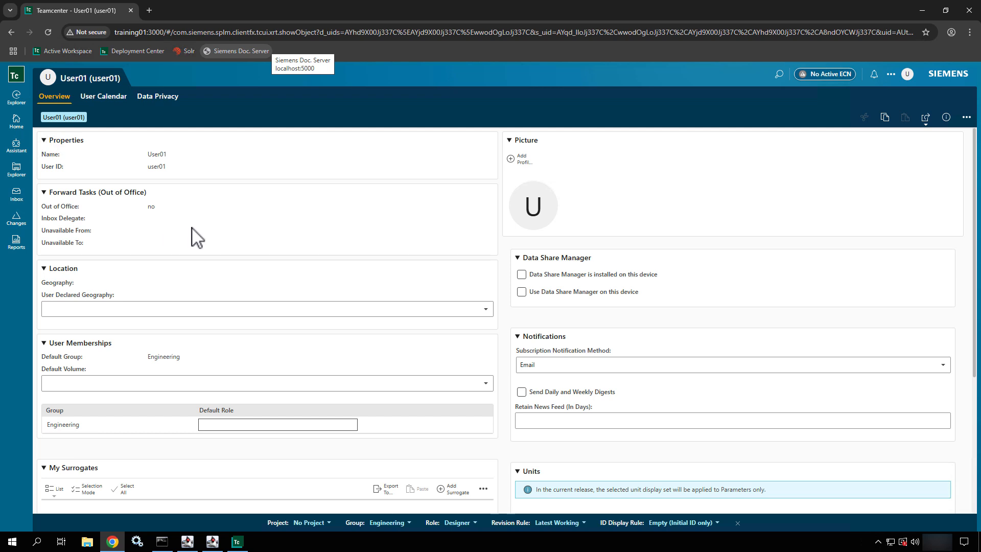
# - Find the Forward Tasks (Out of Office) option under the Share actions
pyautogui.click(967, 120)
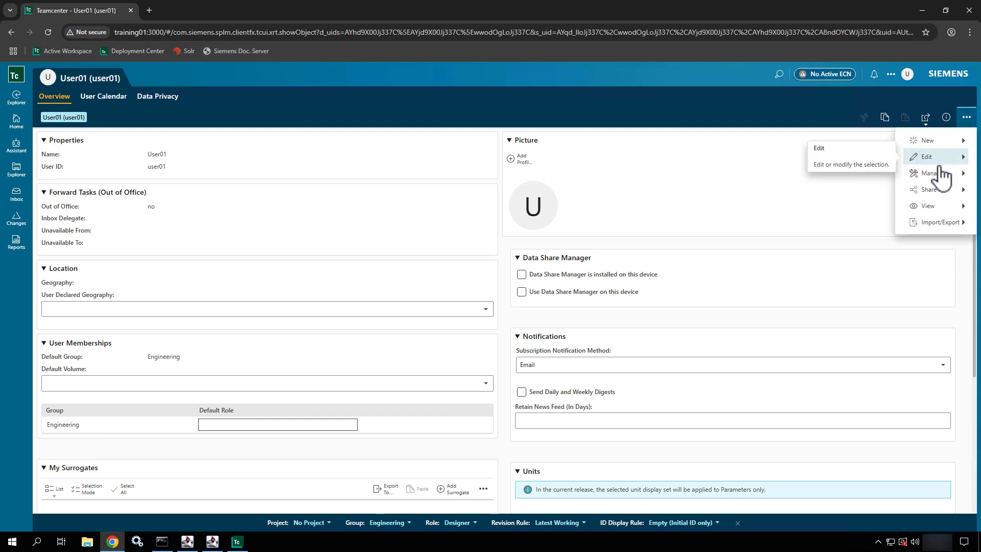
pyautogui.moveTo(938, 173)
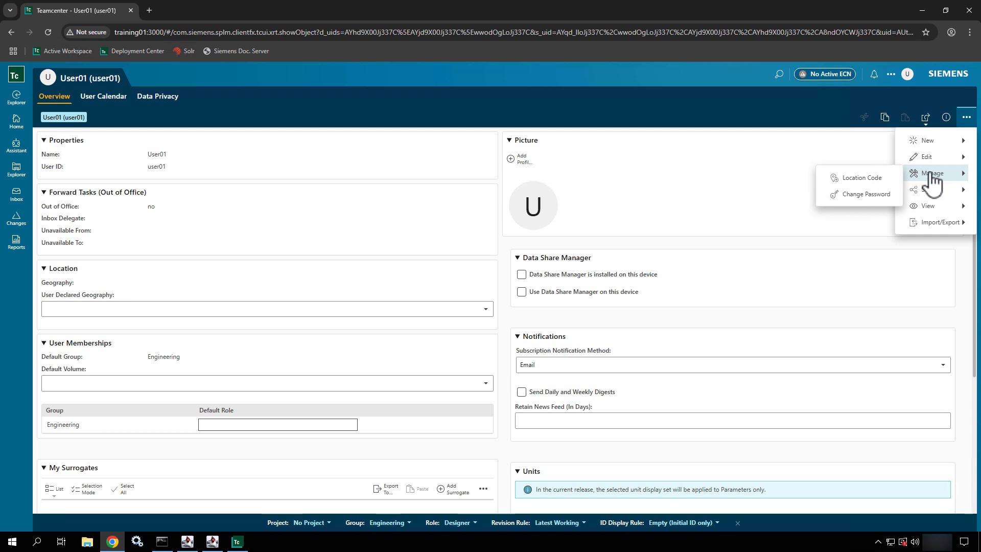
pyautogui.moveTo(931, 144)
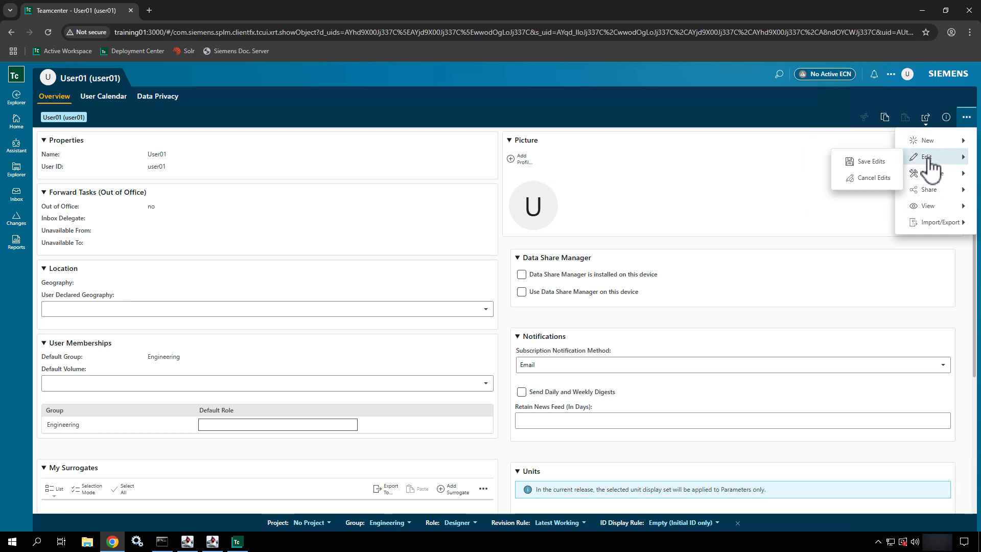
pyautogui.moveTo(931, 194)
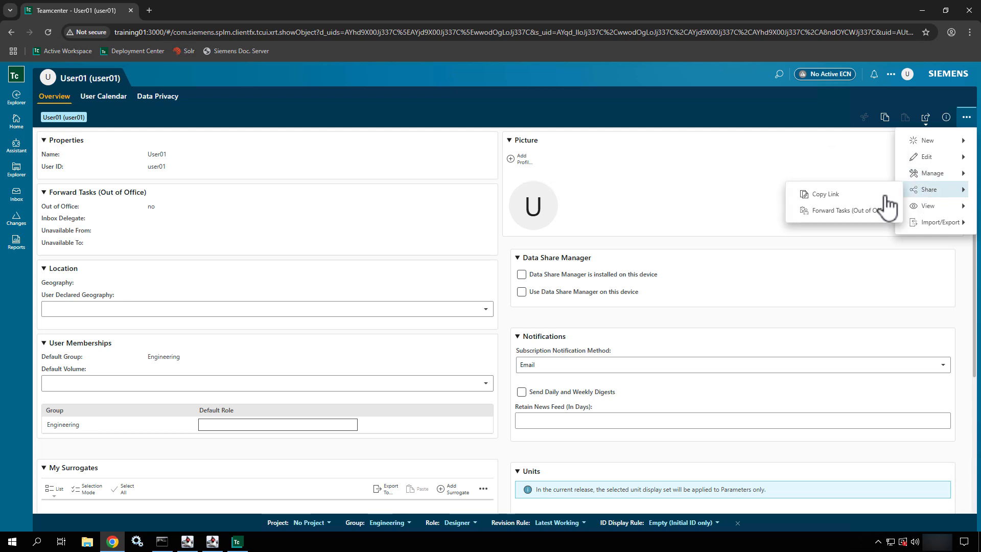
# - Set the out-of-office period from 28-Mar-2025 to 31-Mar-2025, both at midnight
pyautogui.click(845, 222)
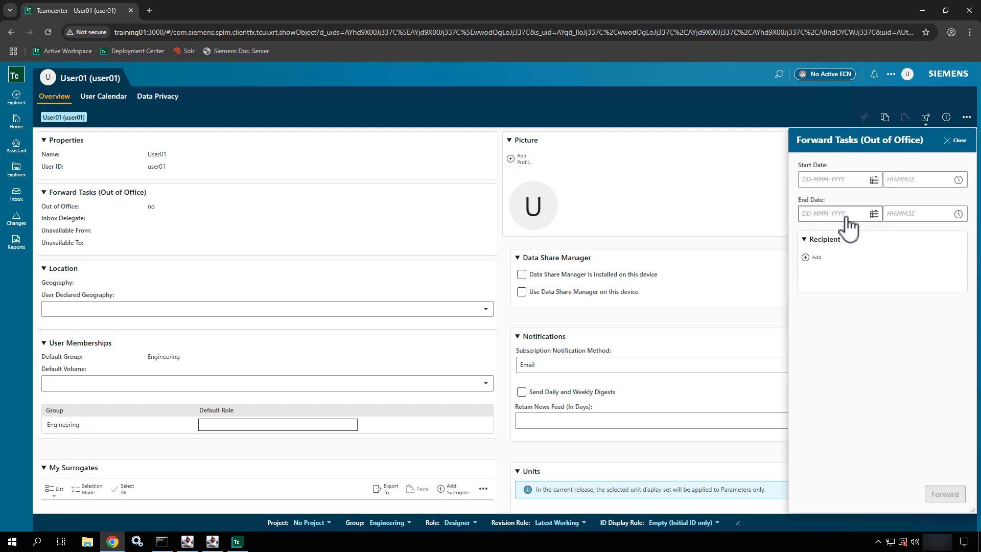
pyautogui.click(874, 180)
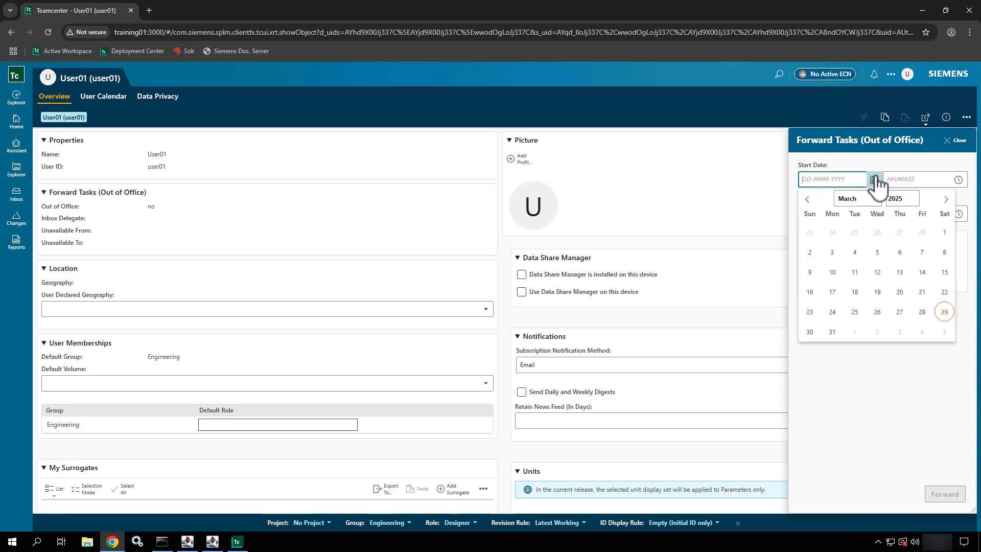
pyautogui.click(925, 311)
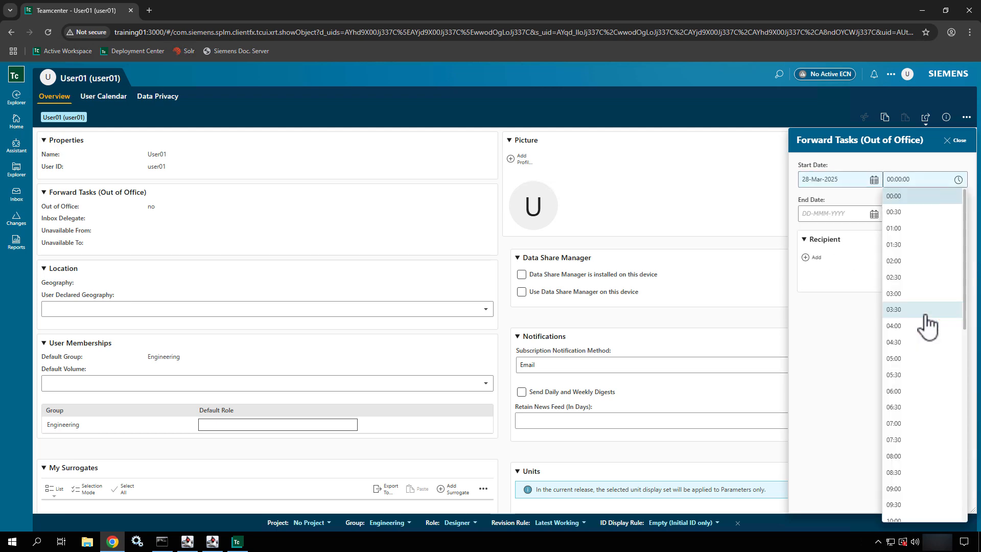
pyautogui.click(942, 199)
pyautogui.click(874, 214)
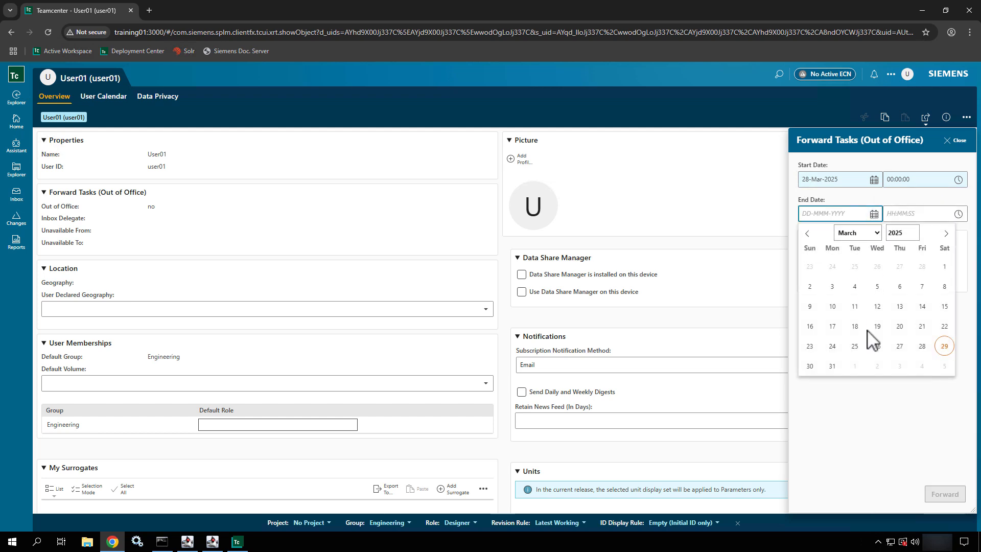
pyautogui.click(832, 366)
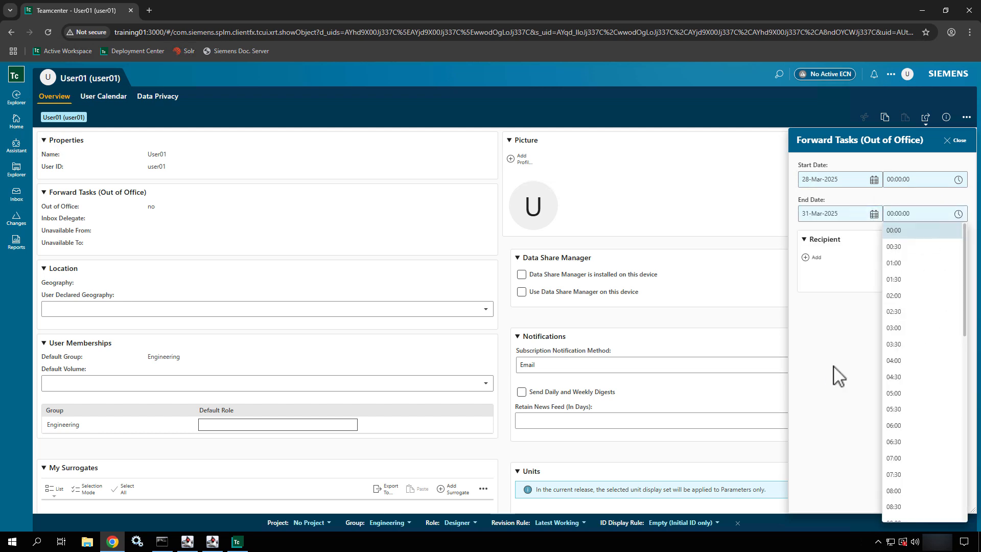
pyautogui.click(865, 317)
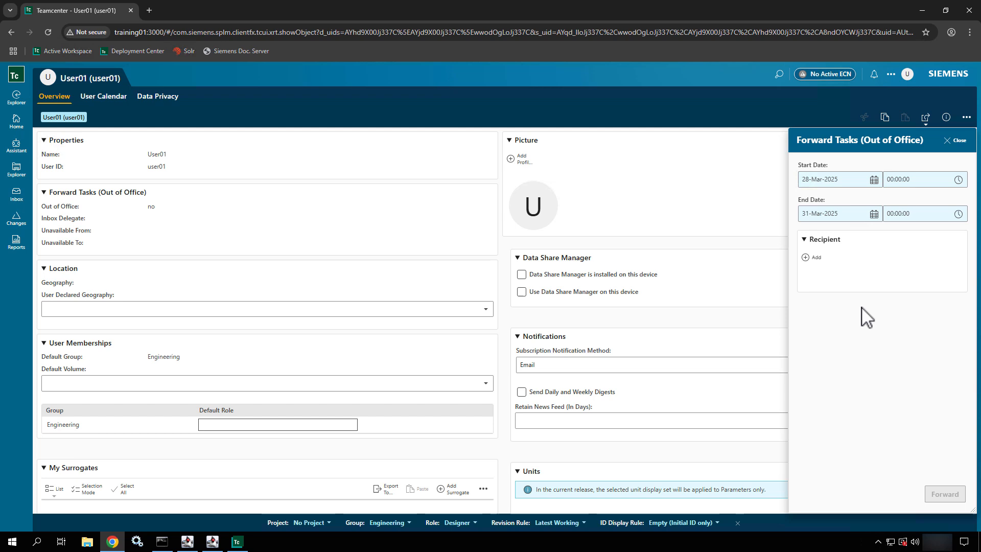
# - Add the administrator as recipient and forward the tasks
pyautogui.click(813, 258)
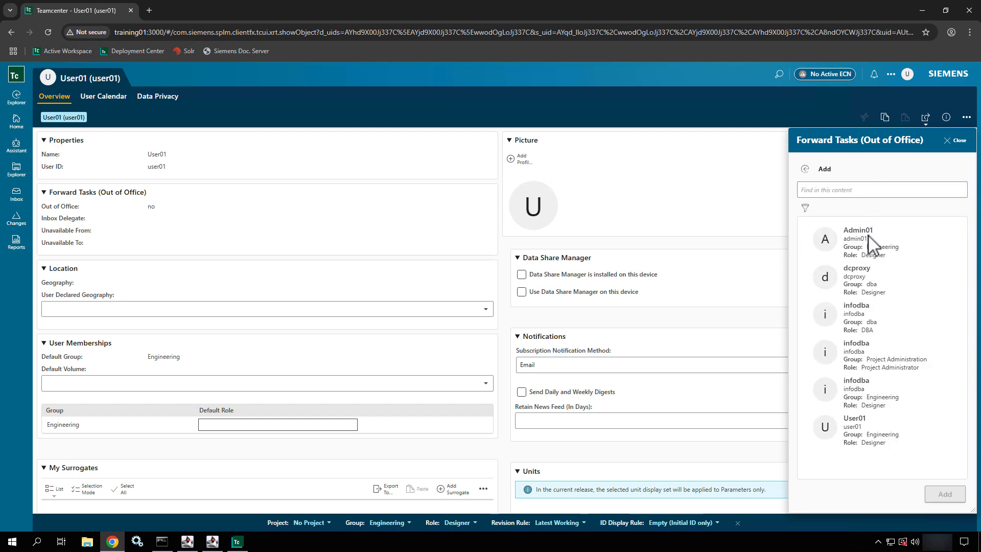
pyautogui.click(870, 242)
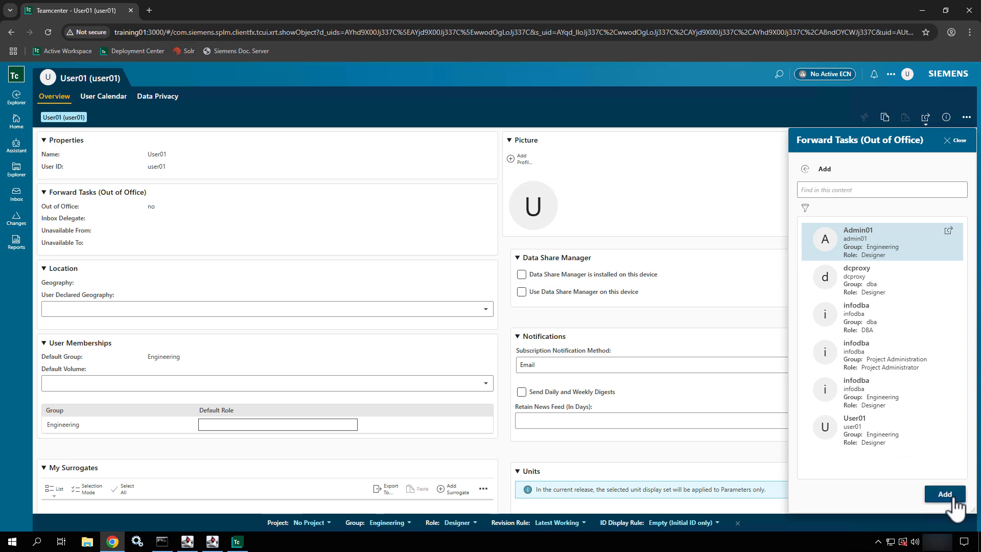
pyautogui.click(944, 494)
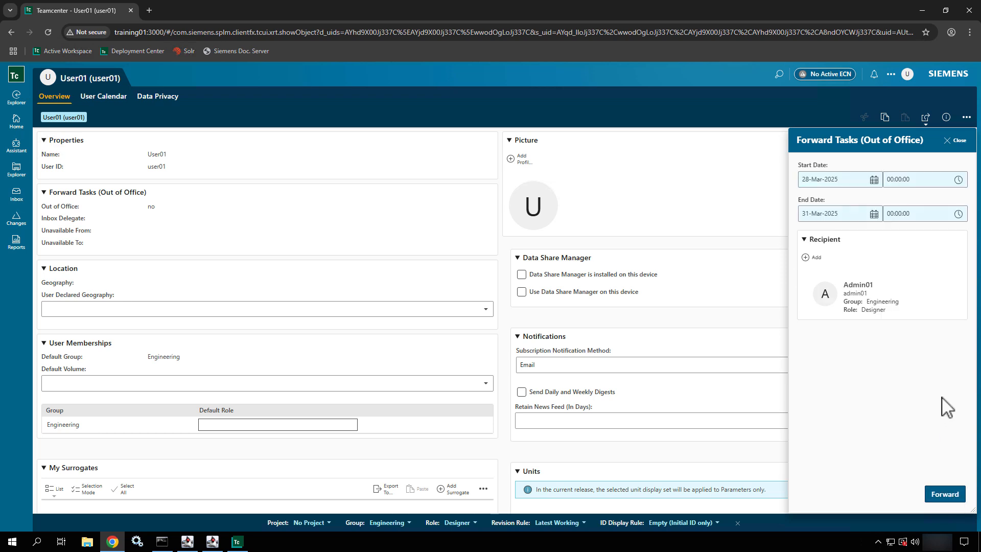
pyautogui.click(944, 494)
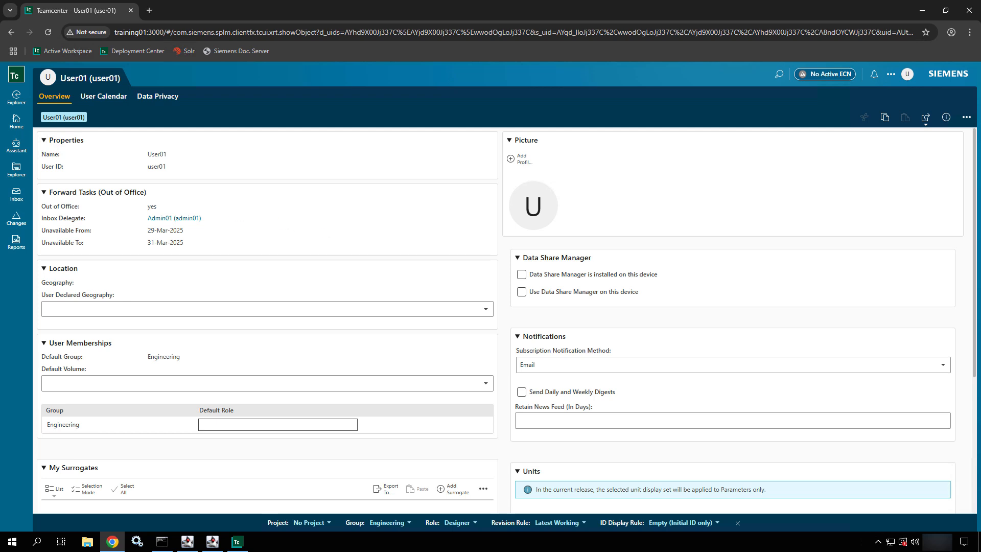
# - In Explorer, view Bolt For Assembly, then show the Home folder with Mailbox and Newstuff
pyautogui.click(15, 176)
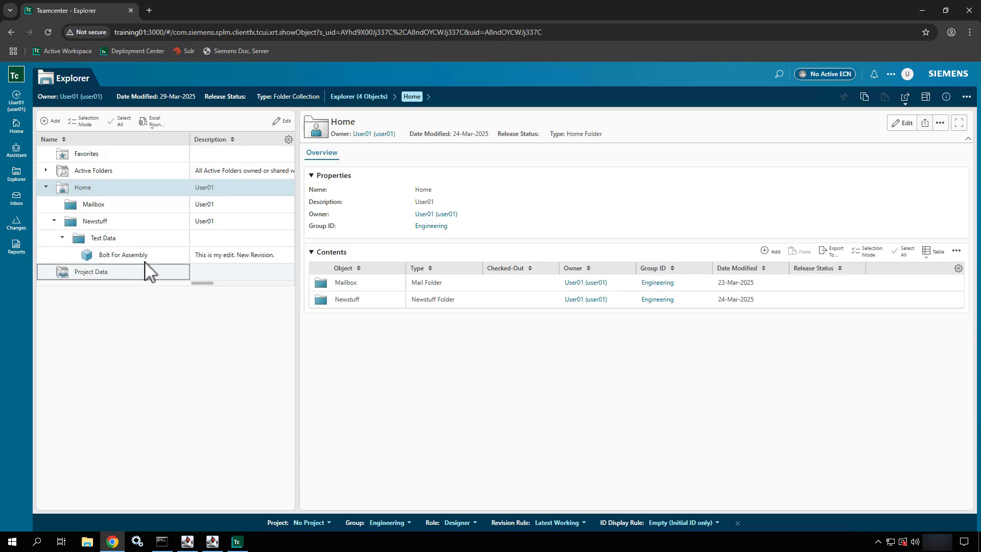
pyautogui.click(146, 261)
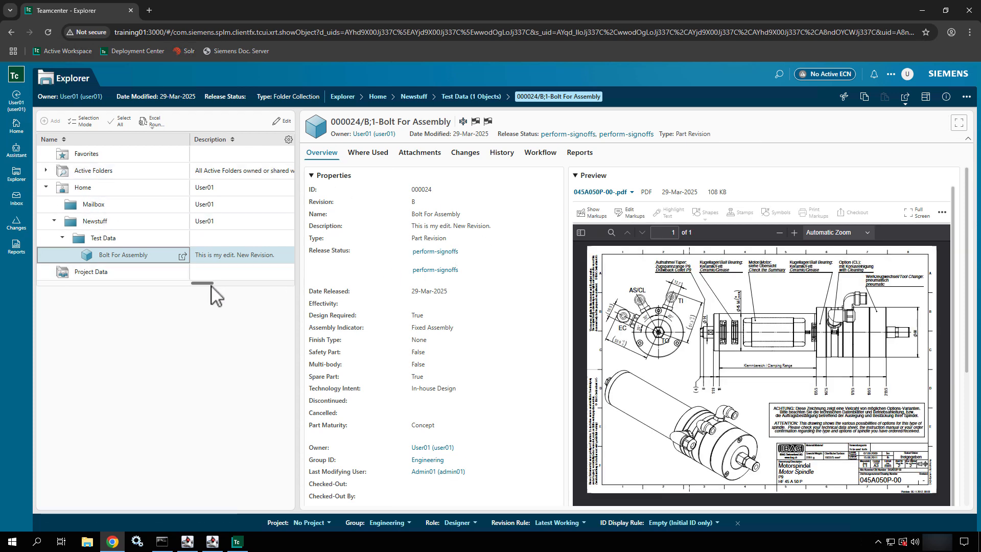
pyautogui.moveTo(211, 285); pyautogui.dragTo(271, 281)
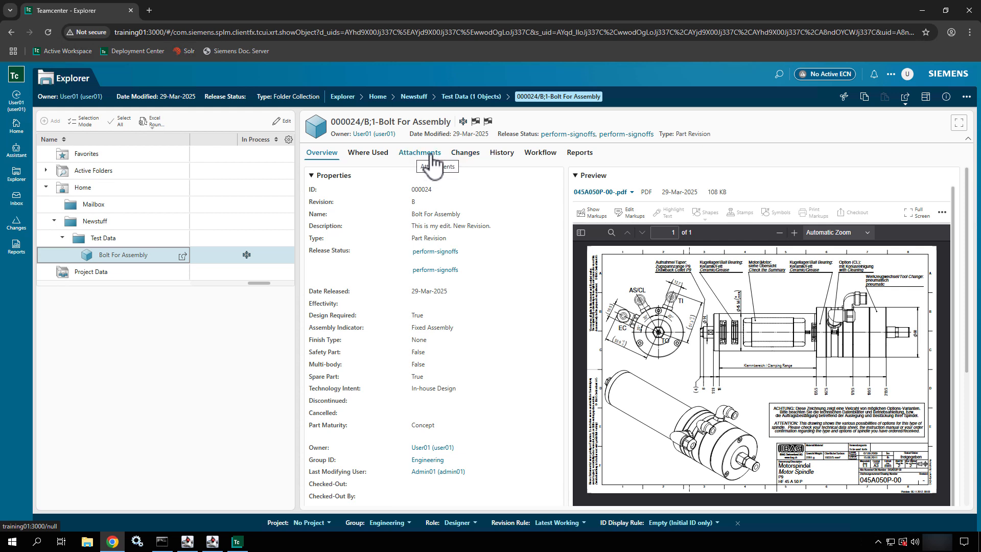
pyautogui.click(113, 189)
# - Add a new Part named 'Screw Part' (000028/A) to the Home folder
pyautogui.click(54, 221)
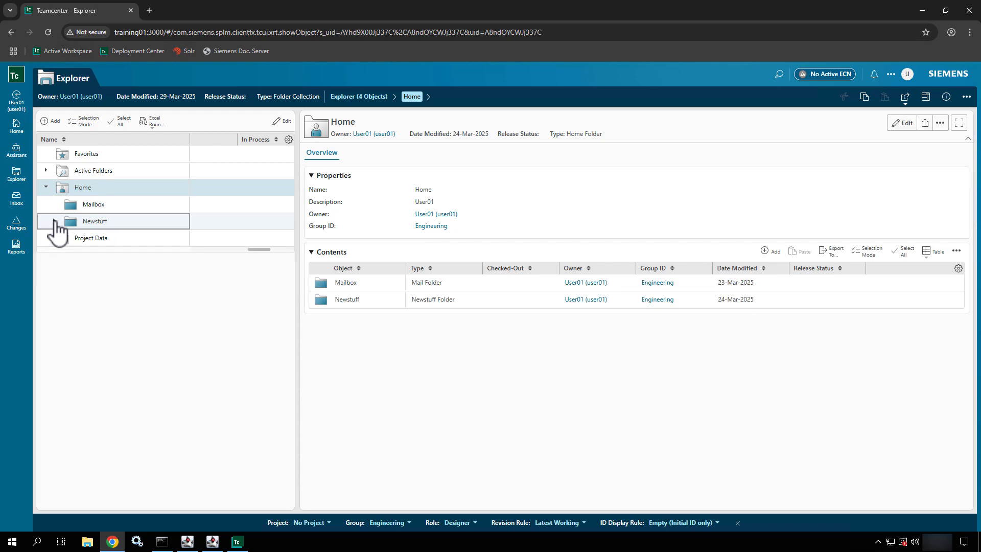
pyautogui.click(965, 97)
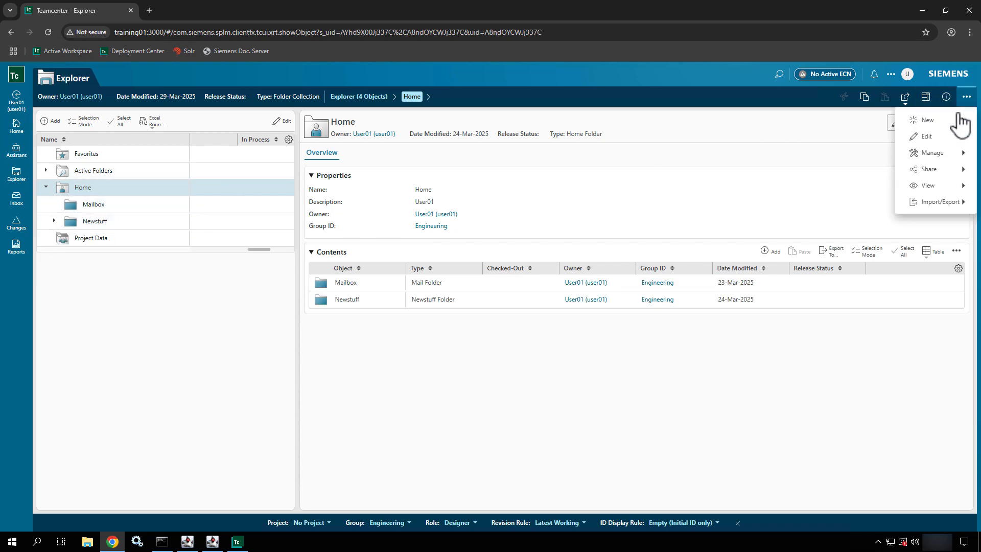
pyautogui.click(926, 122)
pyautogui.click(867, 127)
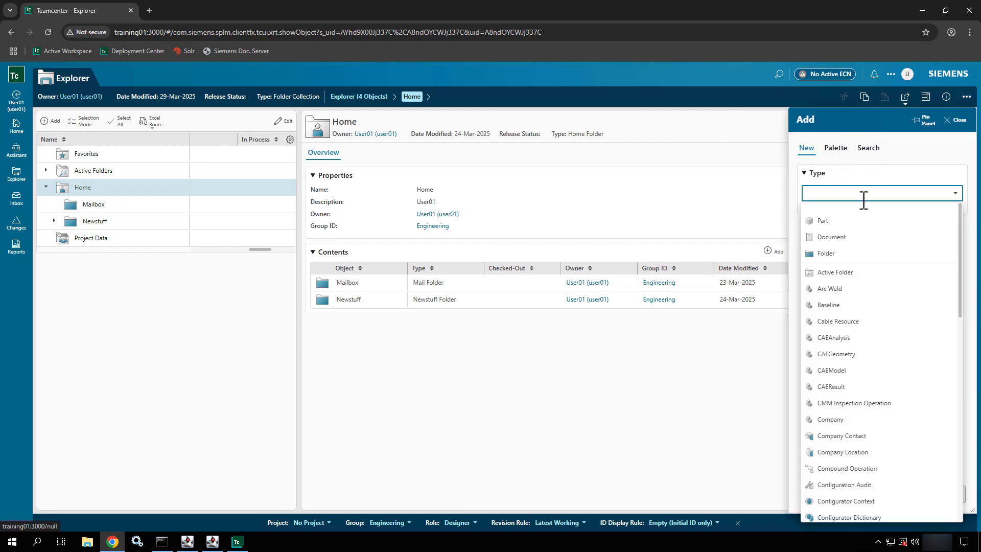
pyautogui.click(832, 223)
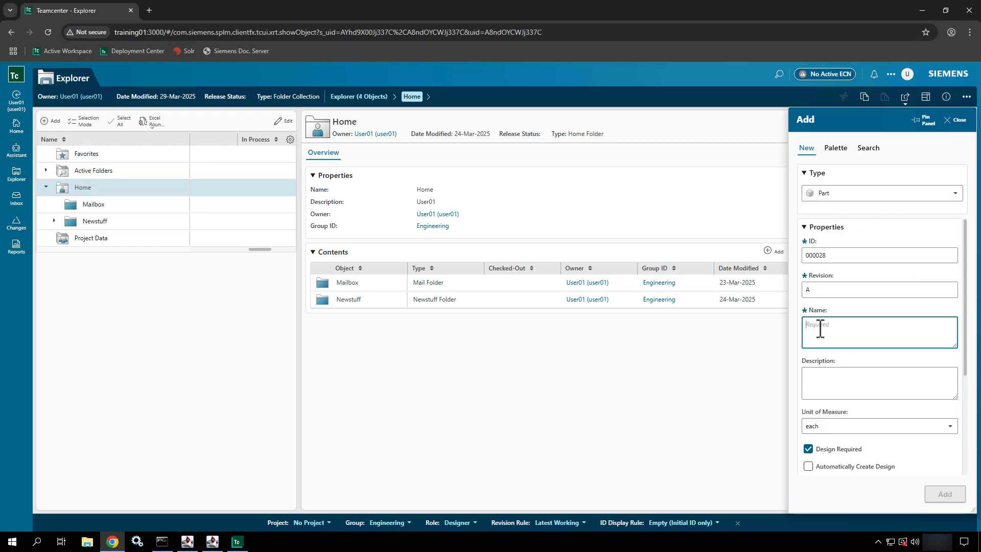
pyautogui.write('Screw Part')
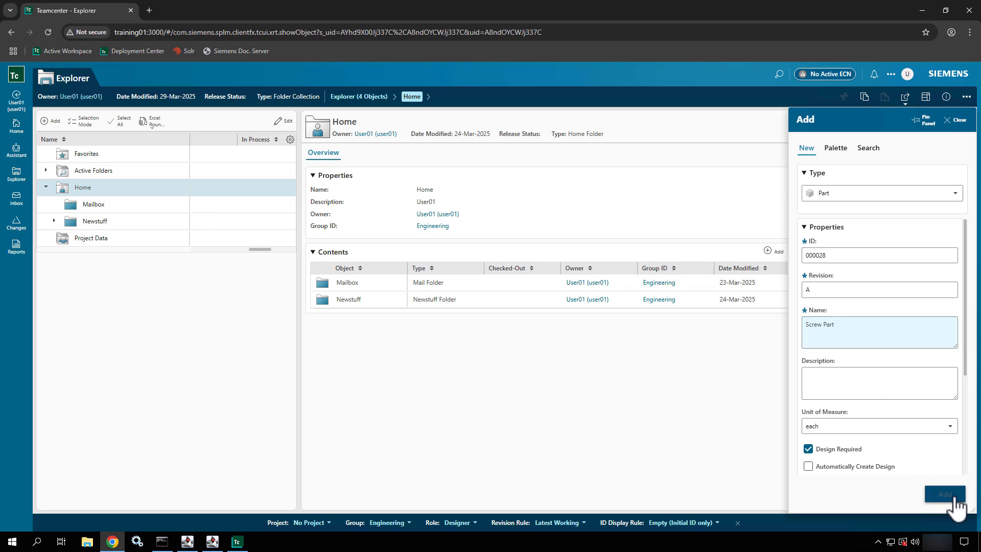
pyautogui.click(944, 493)
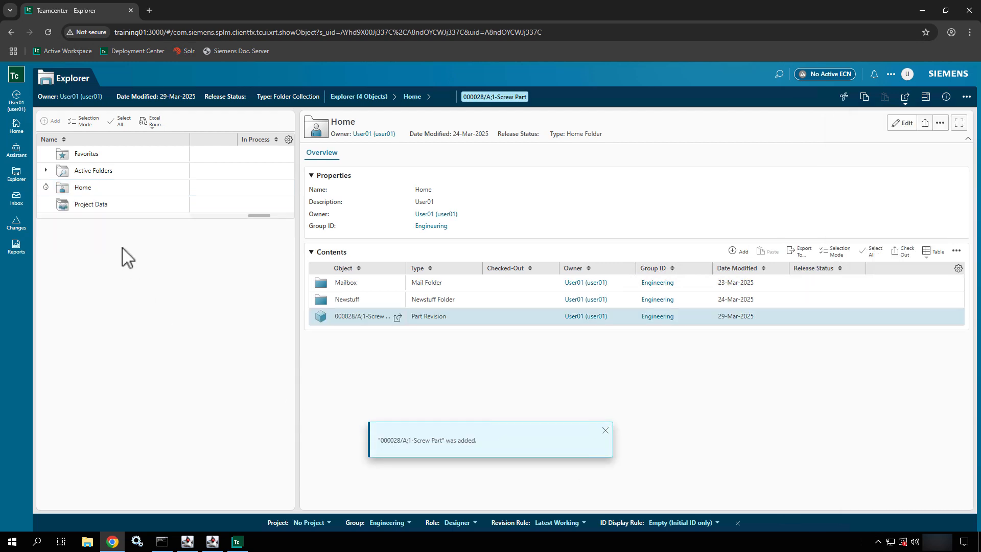
# - Start submitting Screw Part to the ABC Workflow template and go to its assignments
pyautogui.click(80, 239)
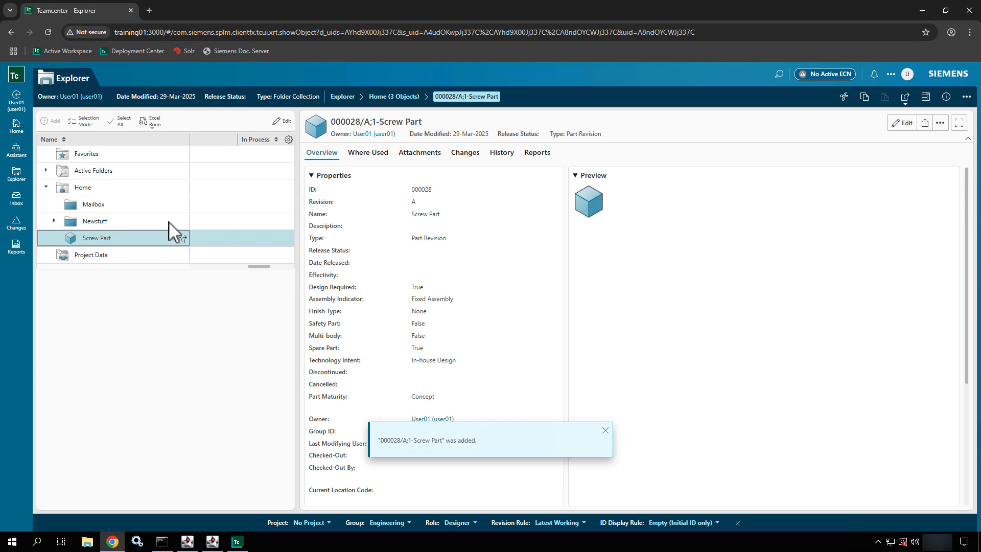
pyautogui.click(966, 98)
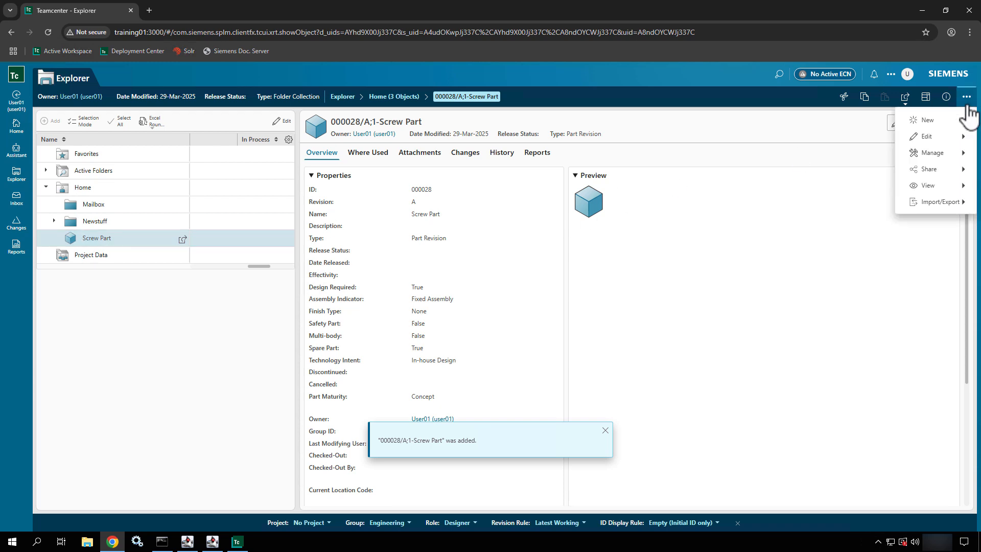
pyautogui.click(939, 153)
pyautogui.click(858, 157)
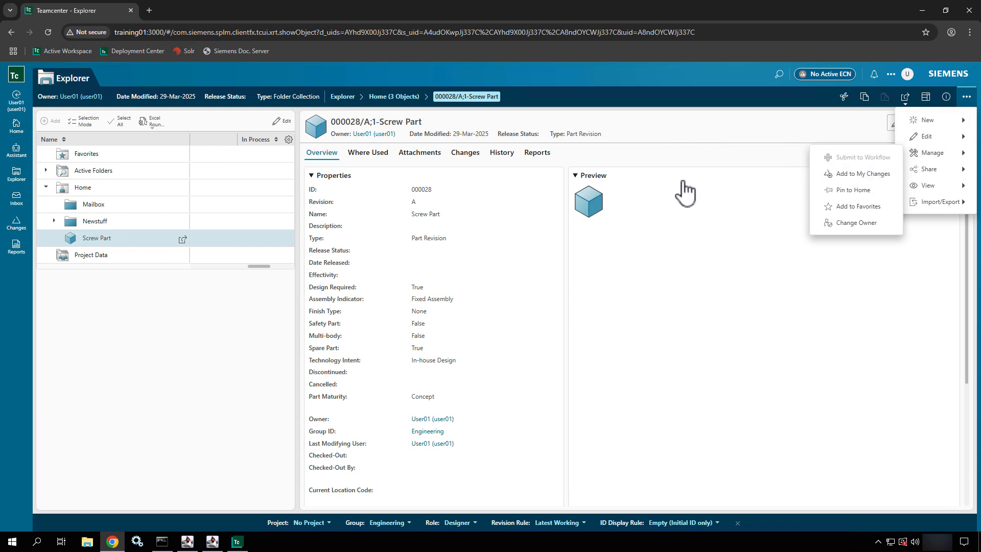
pyautogui.click(536, 193)
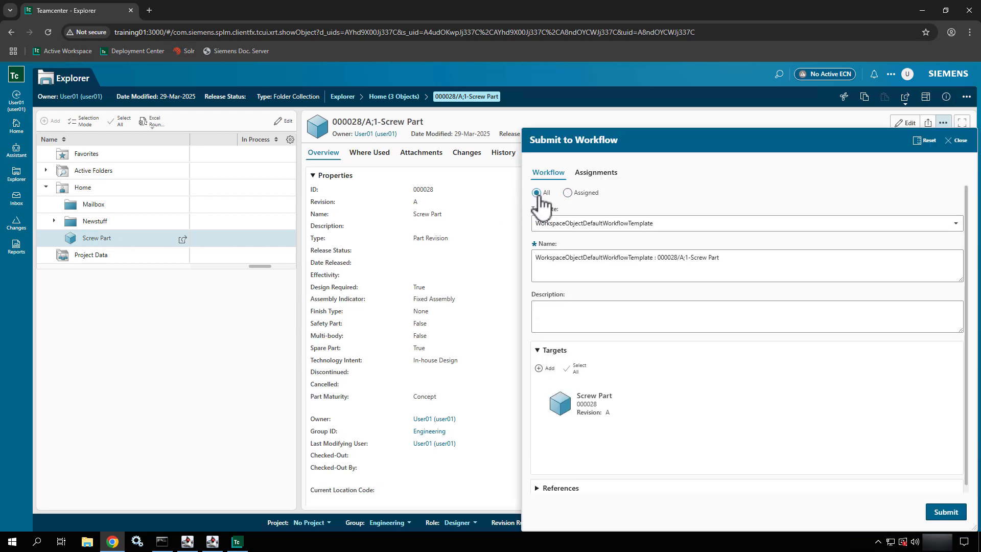
pyautogui.click(631, 224)
pyautogui.write('ABC Workflow')
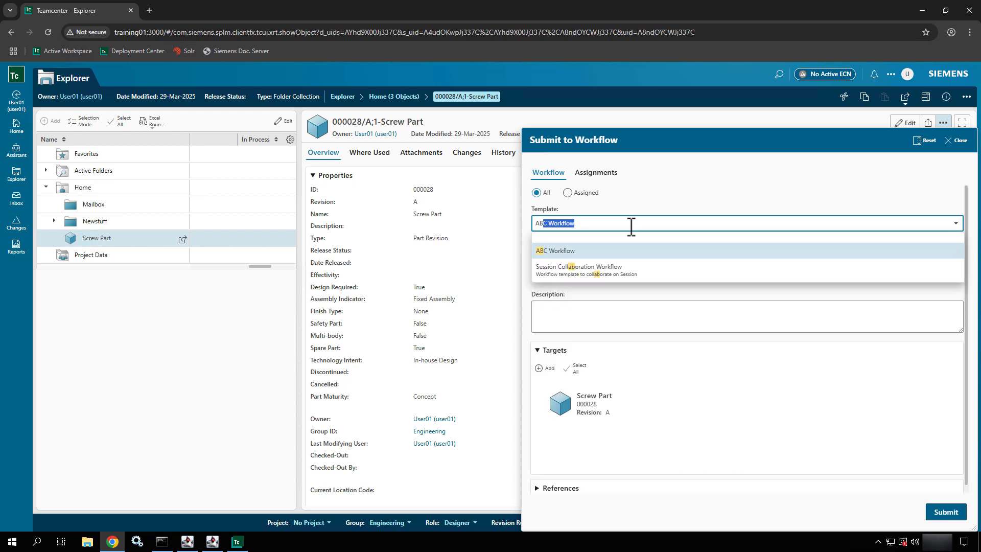
pyautogui.click(603, 254)
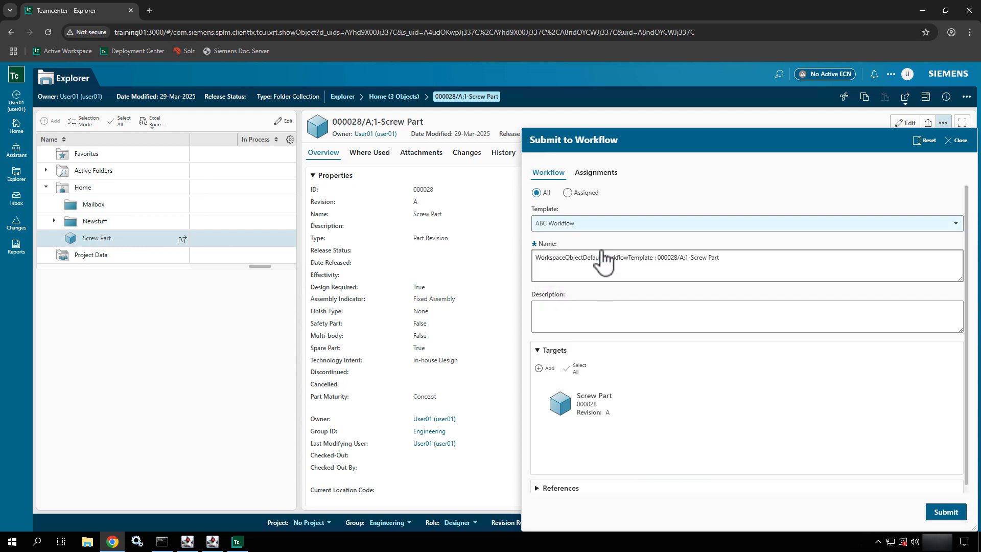
pyautogui.click(613, 177)
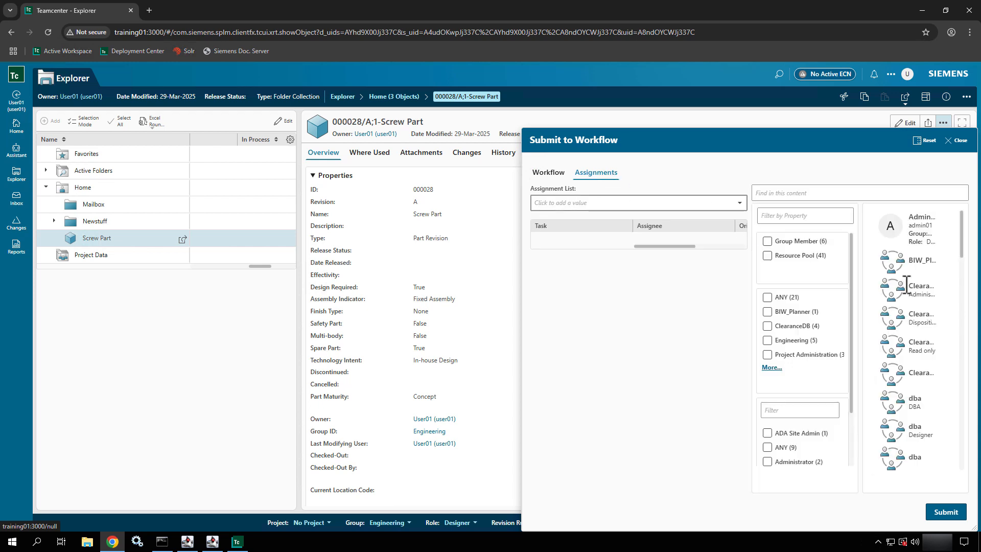
# - Select the Review task's required reviewer slot
pyautogui.click(912, 193)
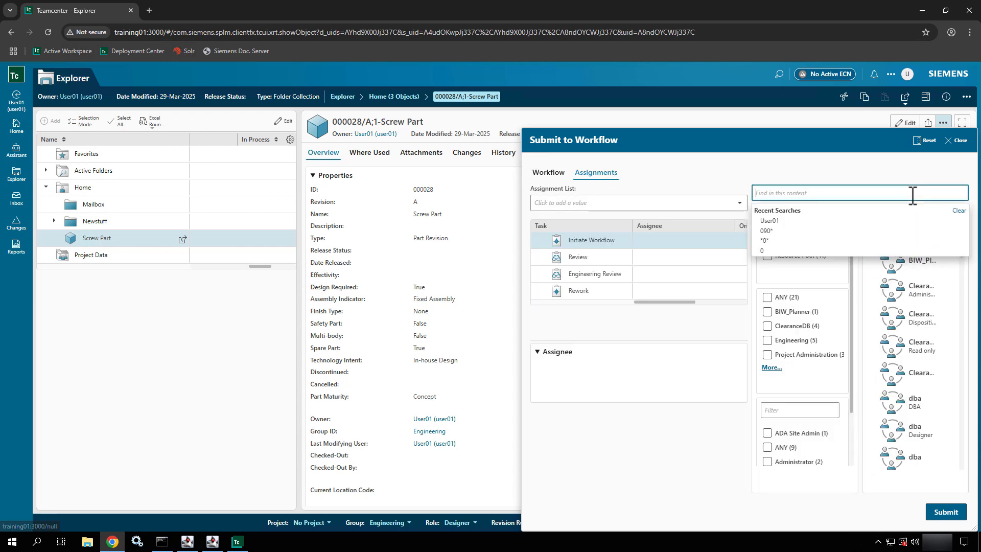
pyautogui.click(603, 260)
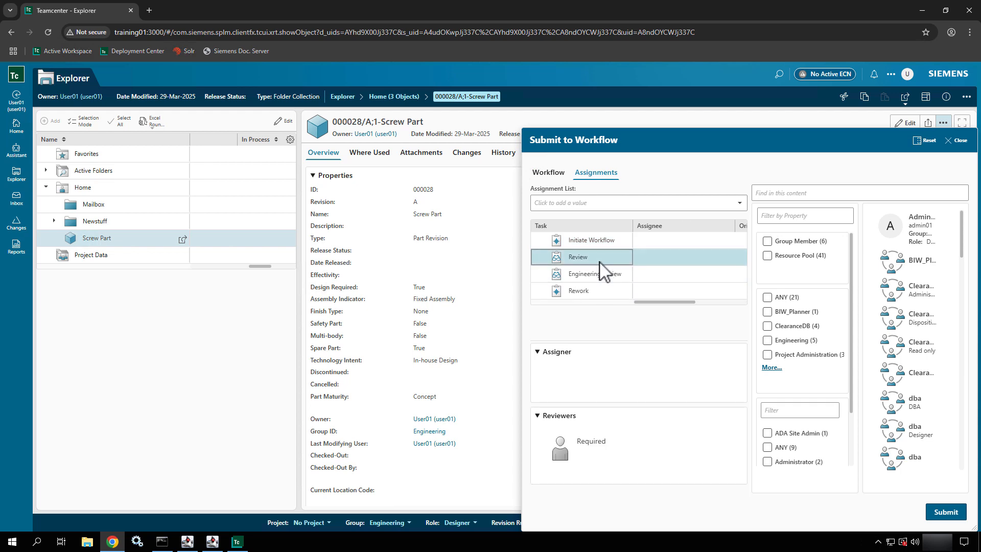
pyautogui.click(587, 461)
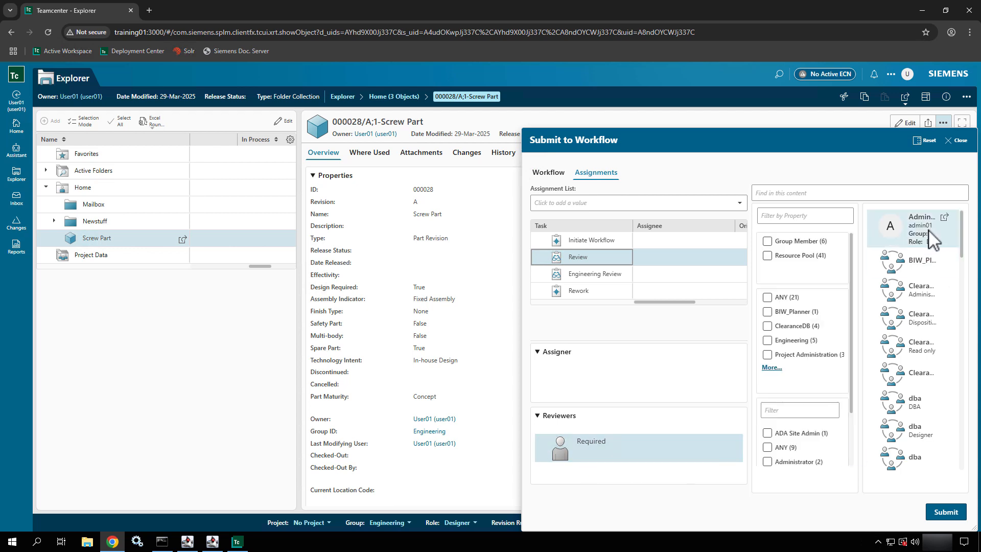
# - Search for the Engineering Designer user and assign them as the Review task's reviewer
pyautogui.click(870, 192)
pyautogui.write('User01')
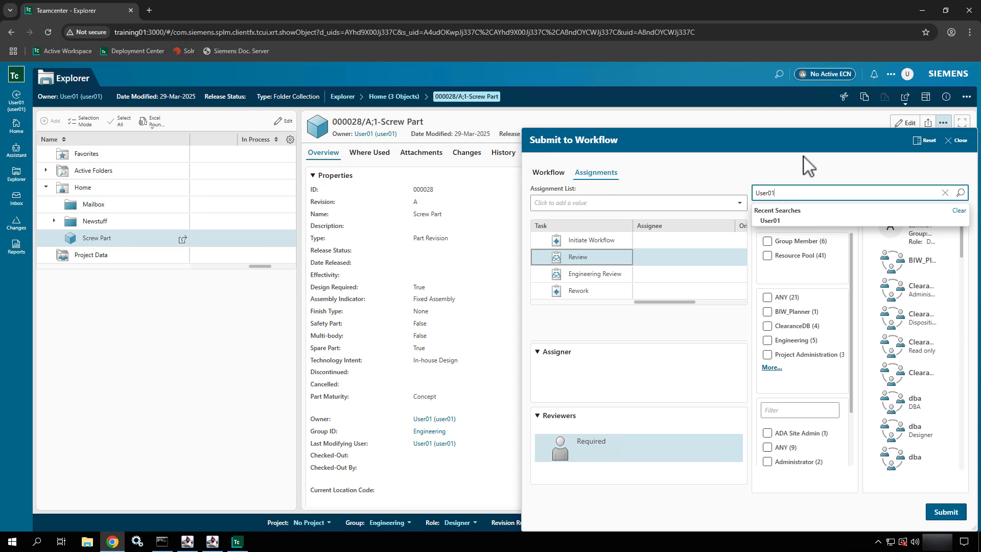
pyautogui.press('Return')
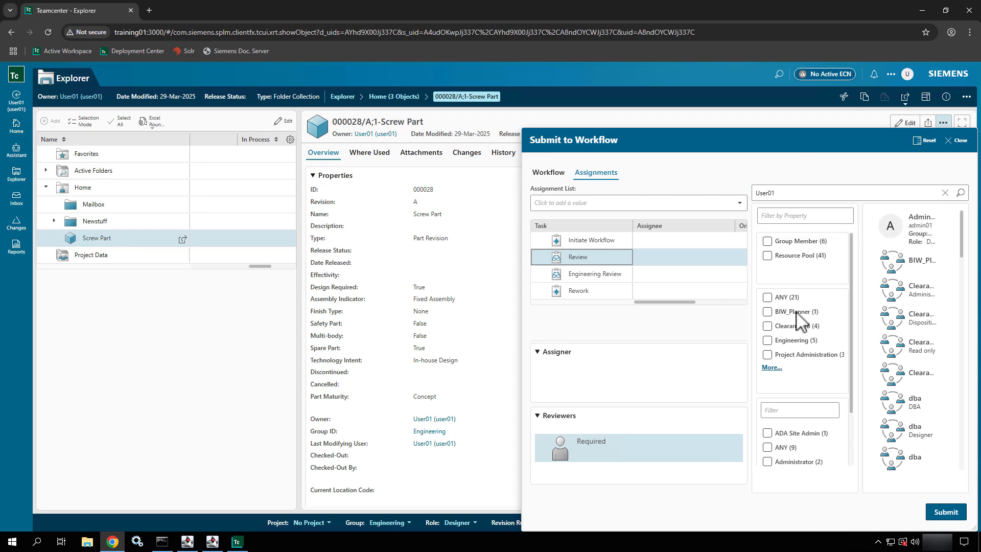
pyautogui.click(914, 260)
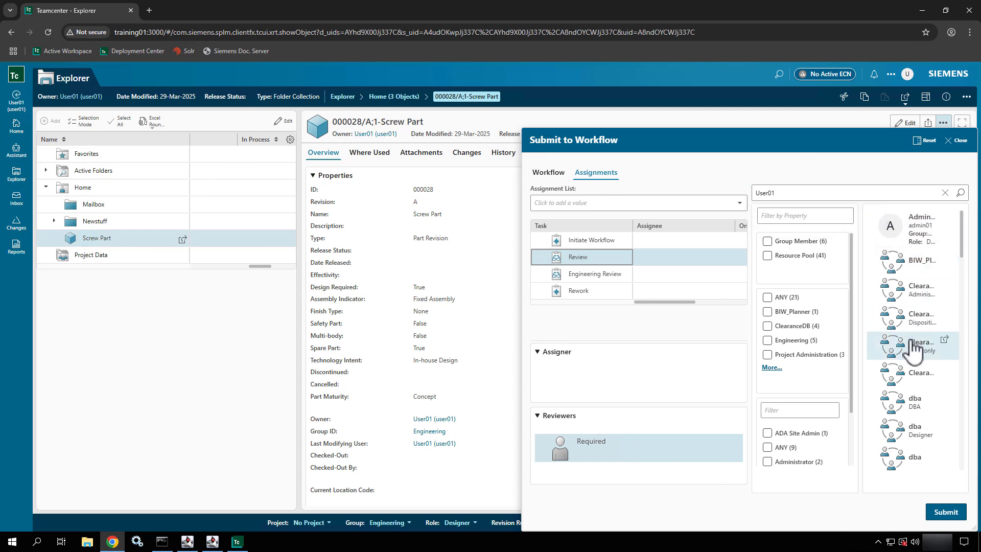
pyautogui.scroll(-4, 924, 265)
pyautogui.scroll(-10, 924, 265)
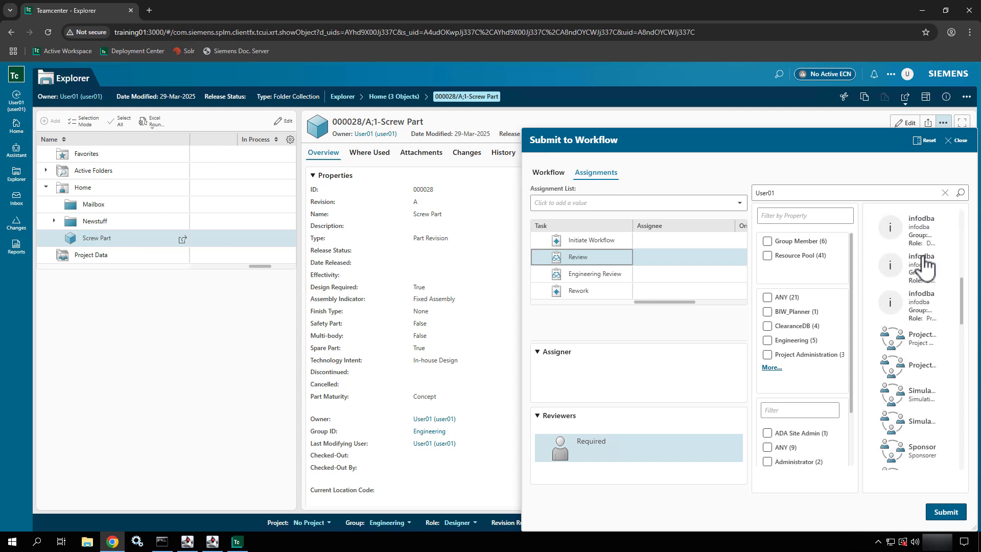
pyautogui.scroll(-3, 925, 266)
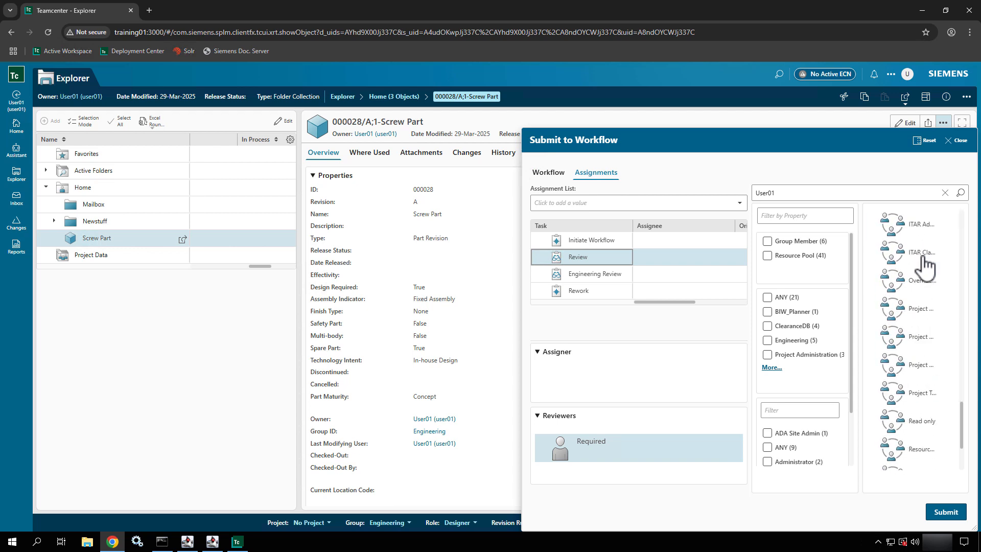
pyautogui.click(961, 192)
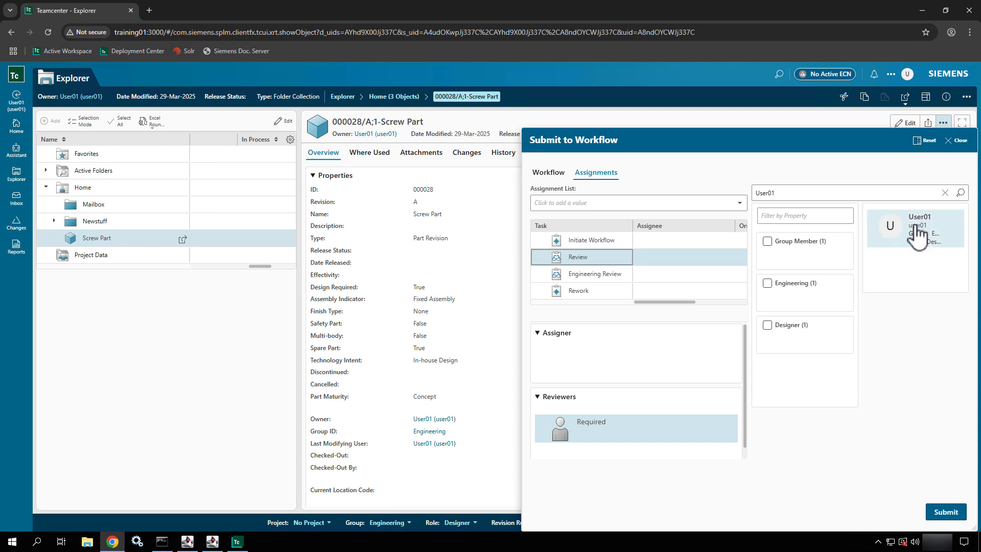
pyautogui.click(914, 225)
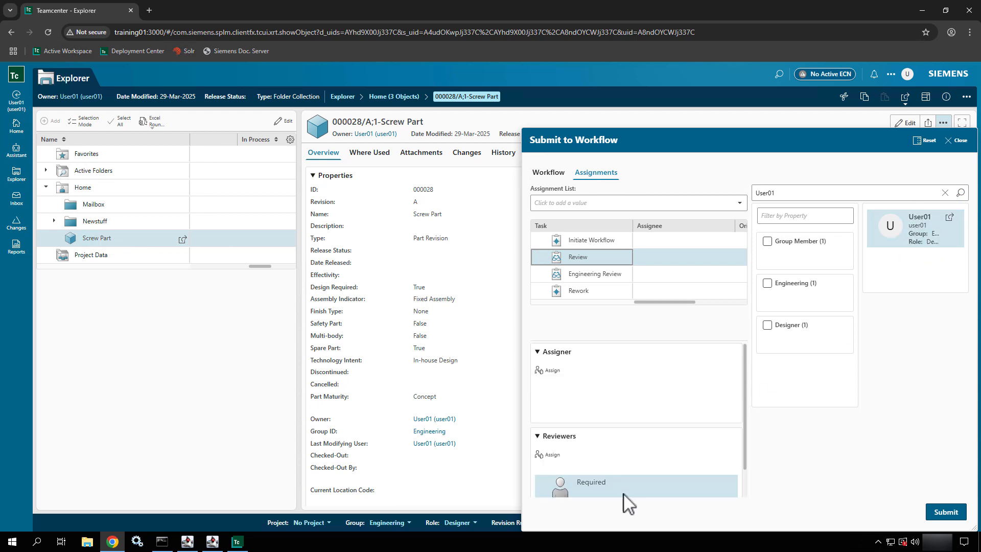
pyautogui.click(550, 454)
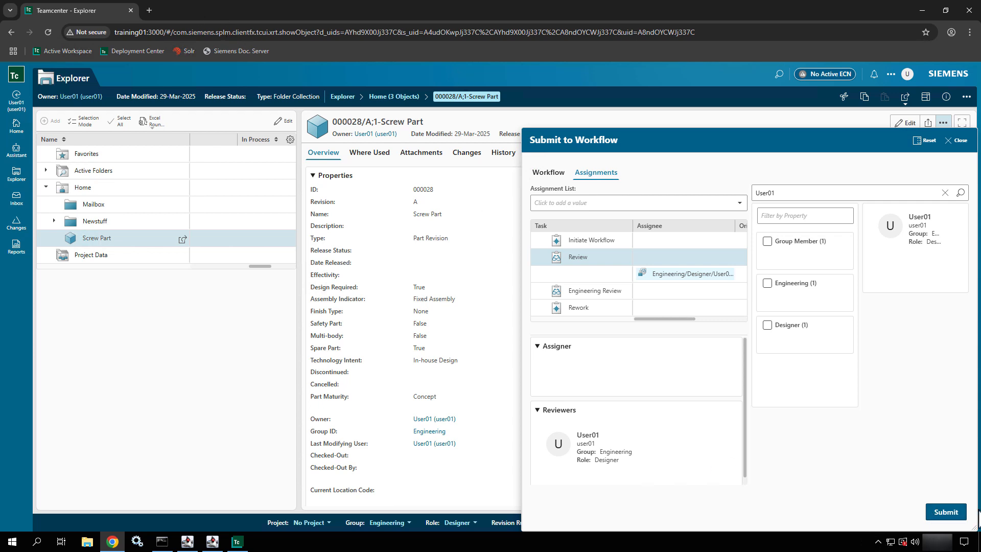
# - Submit Screw Part to ABC Workflow and inspect its Initiate Workflow task in the Workflow tab
pyautogui.click(939, 512)
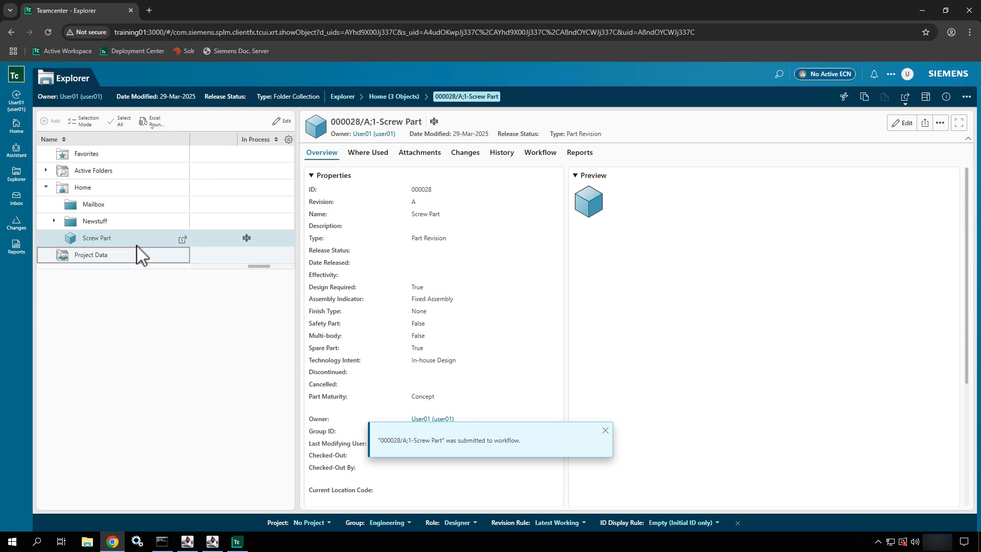
pyautogui.moveTo(248, 239)
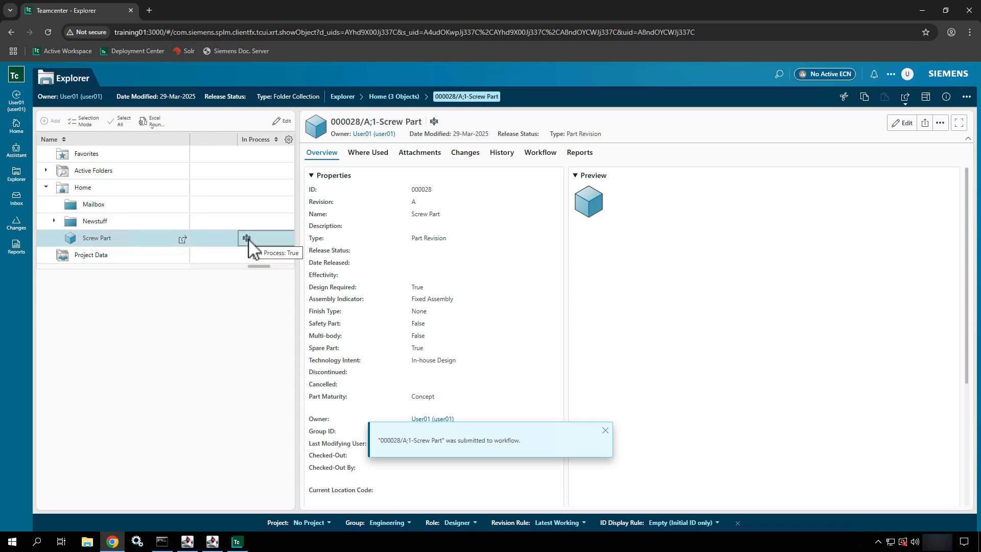
pyautogui.click(530, 156)
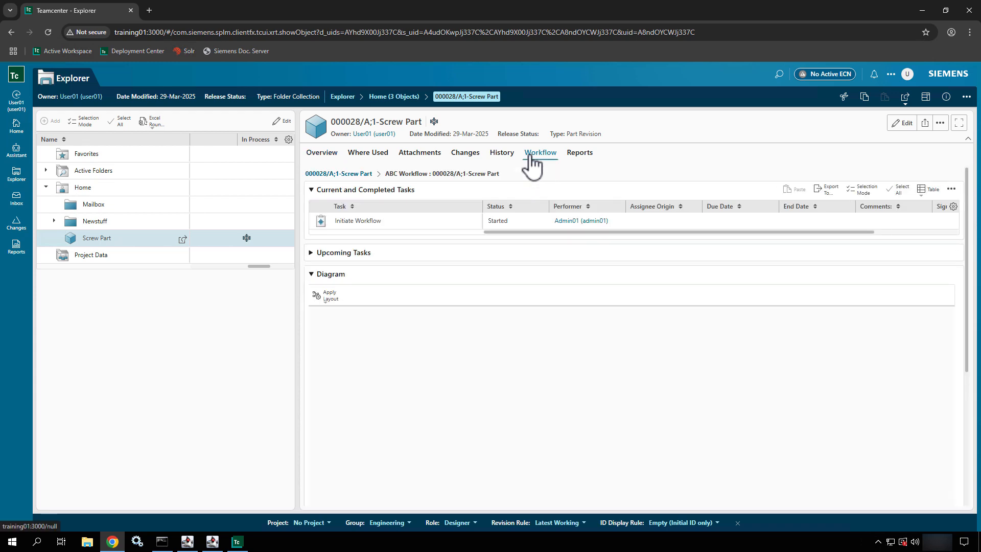
pyautogui.click(578, 228)
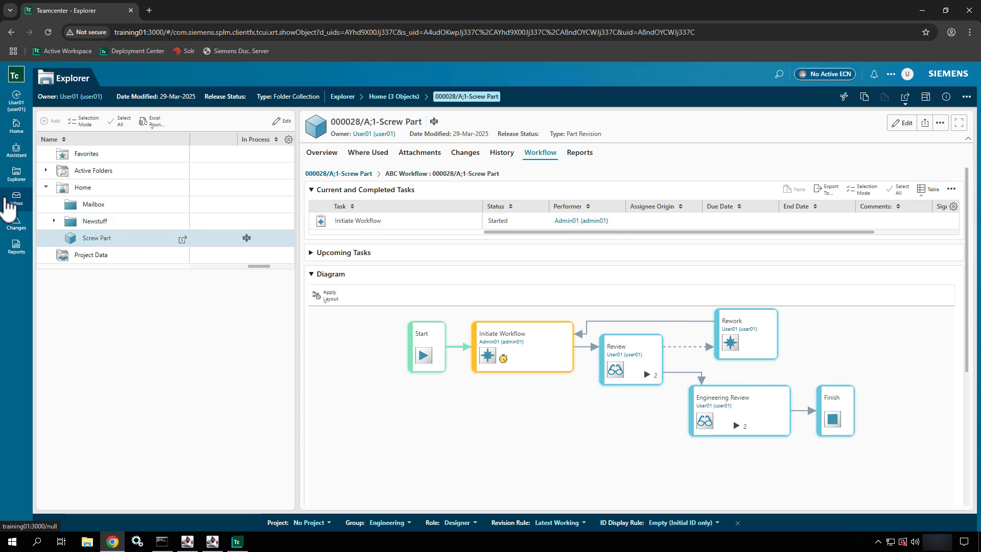
# - Browse the Inbox's Team, Tracking and Surrogate Tasks lists, then bring up the account options
pyautogui.click(17, 198)
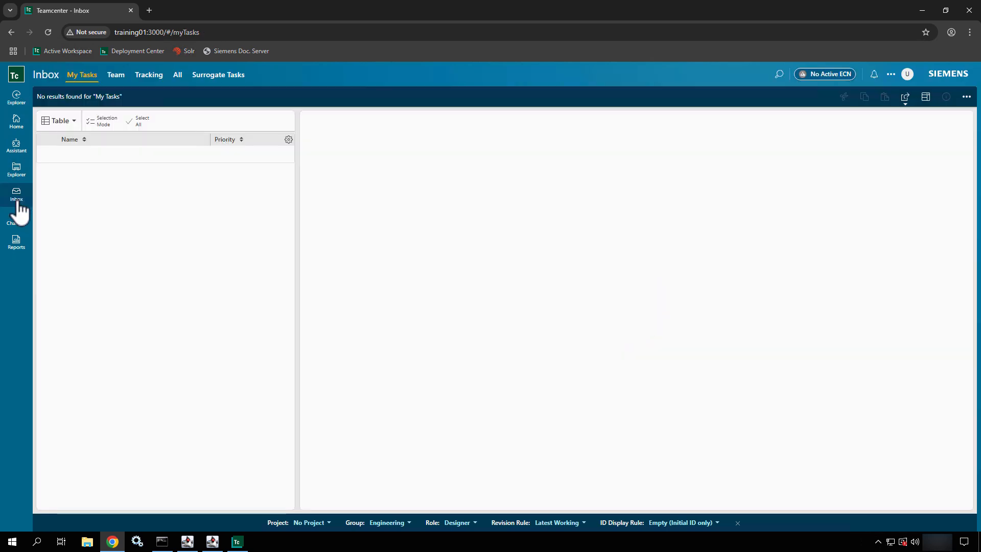
pyautogui.click(124, 81)
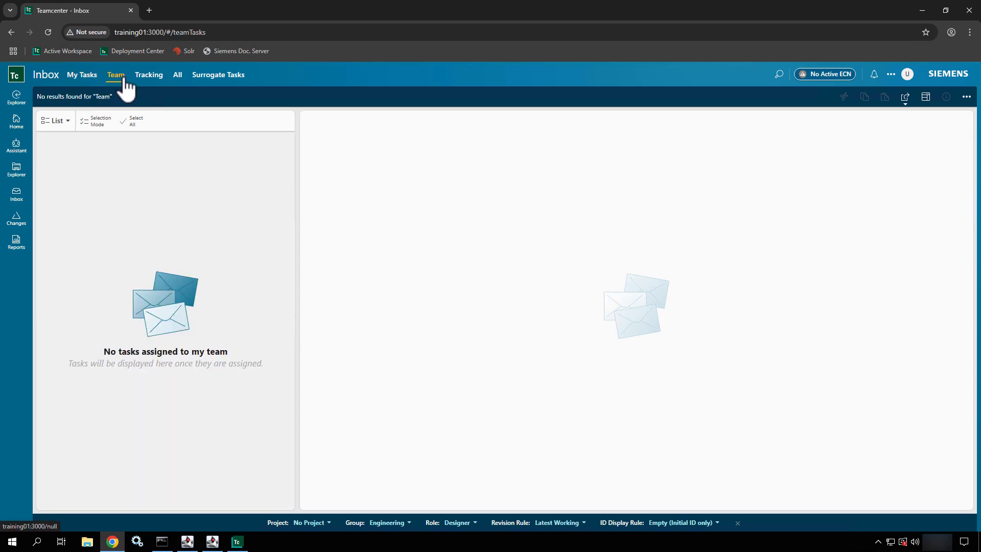
pyautogui.click(151, 78)
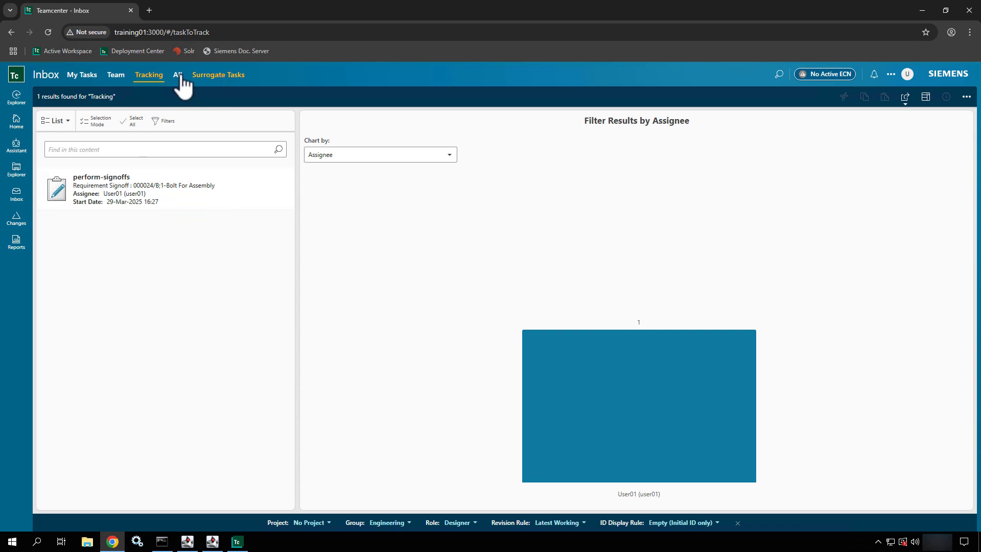
pyautogui.click(208, 80)
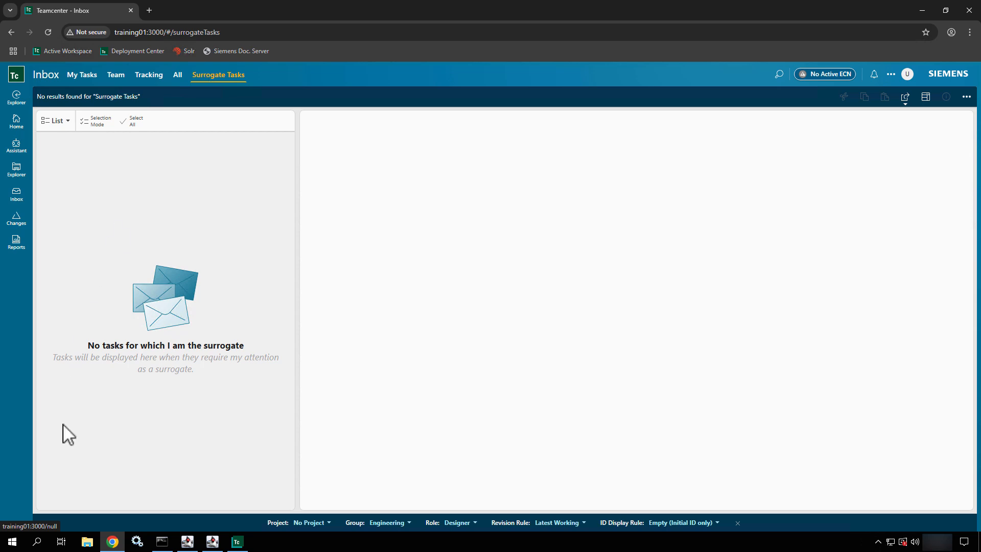
pyautogui.click(907, 75)
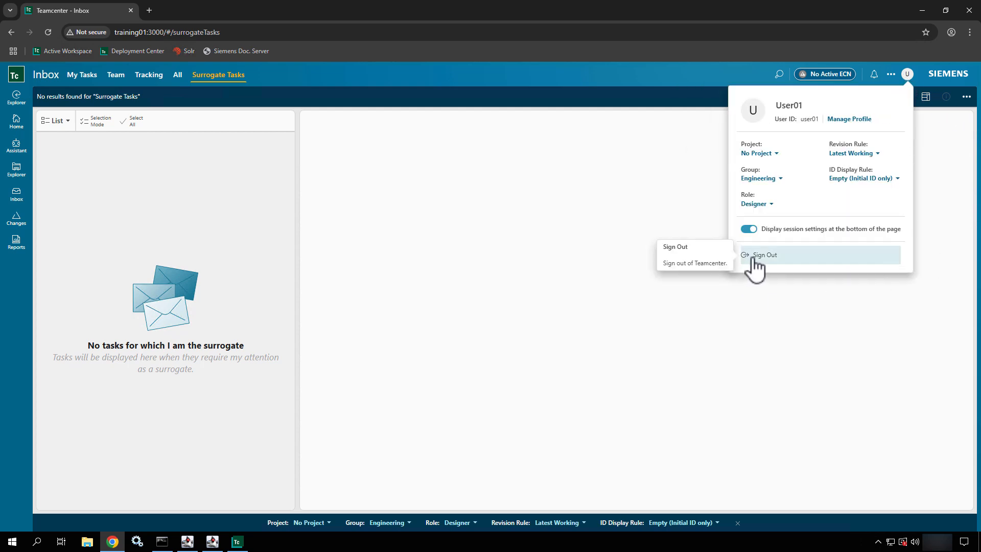
# - Sign out and log back in with the administrator's user name and password
pyautogui.click(753, 258)
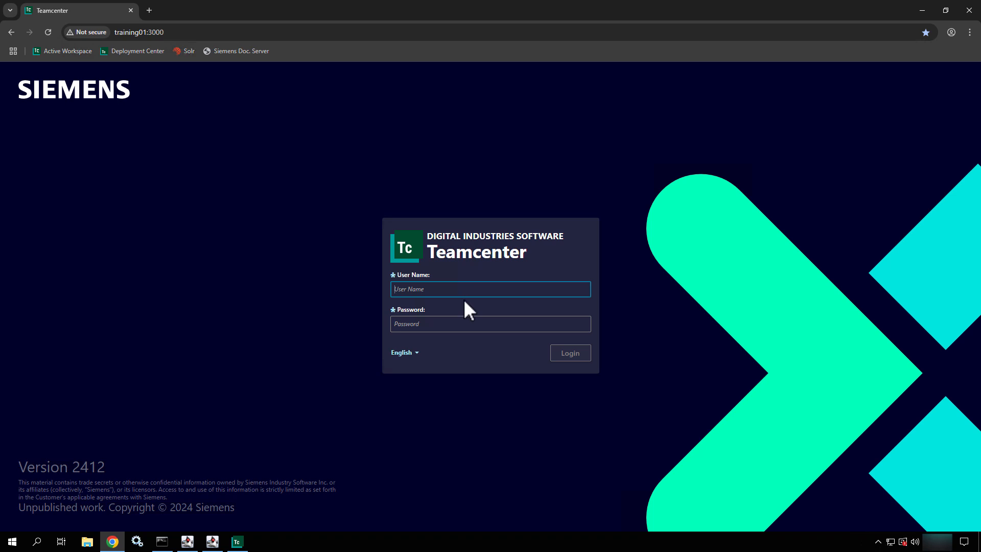
pyautogui.write('Admin01')
pyautogui.press('Tab')
pyautogui.write('****')
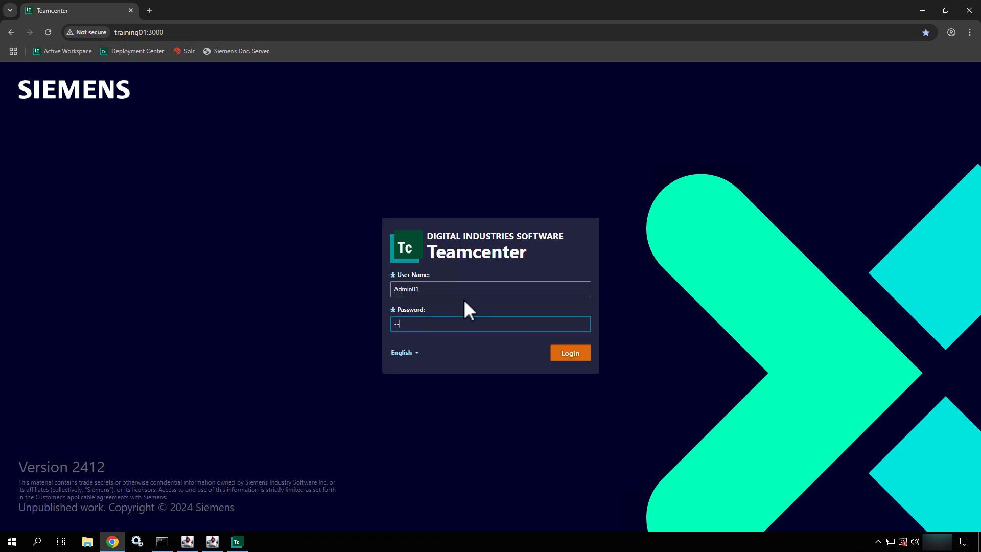
pyautogui.write('***')
pyautogui.press('Return')
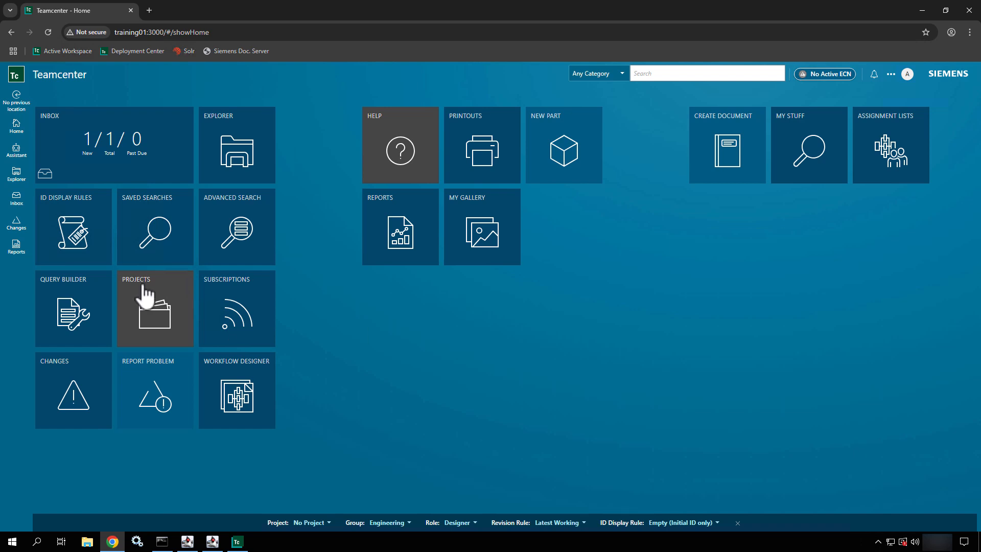
# - In the admin Inbox, select Initiate Workflow, check Surrogate, Tracking and Team tabs, return to My Tasks
pyautogui.click(152, 149)
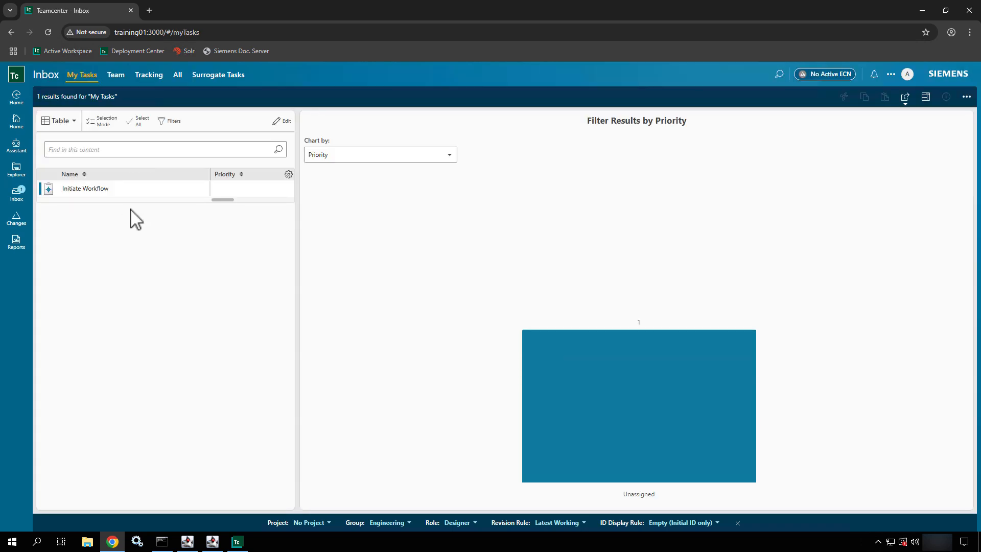
pyautogui.click(141, 190)
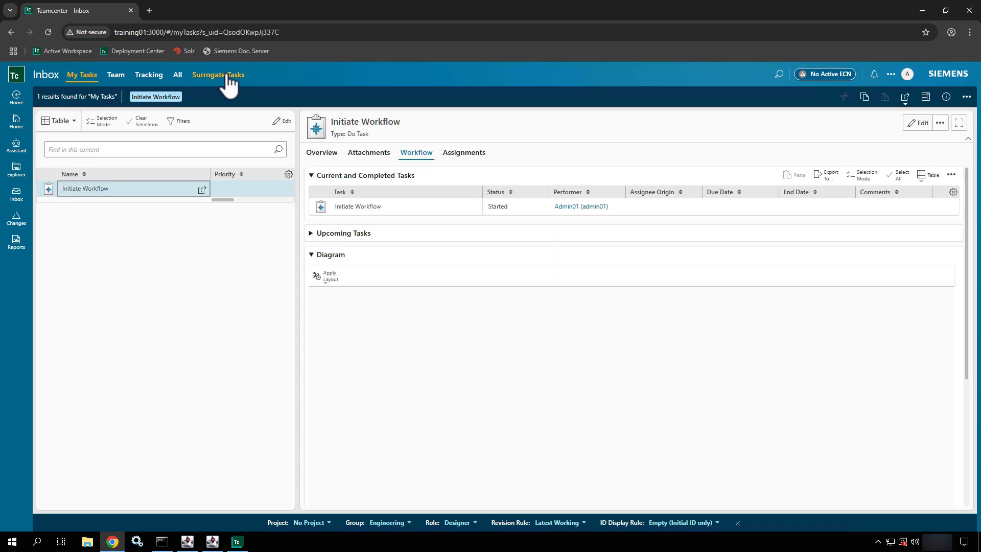
pyautogui.click(225, 76)
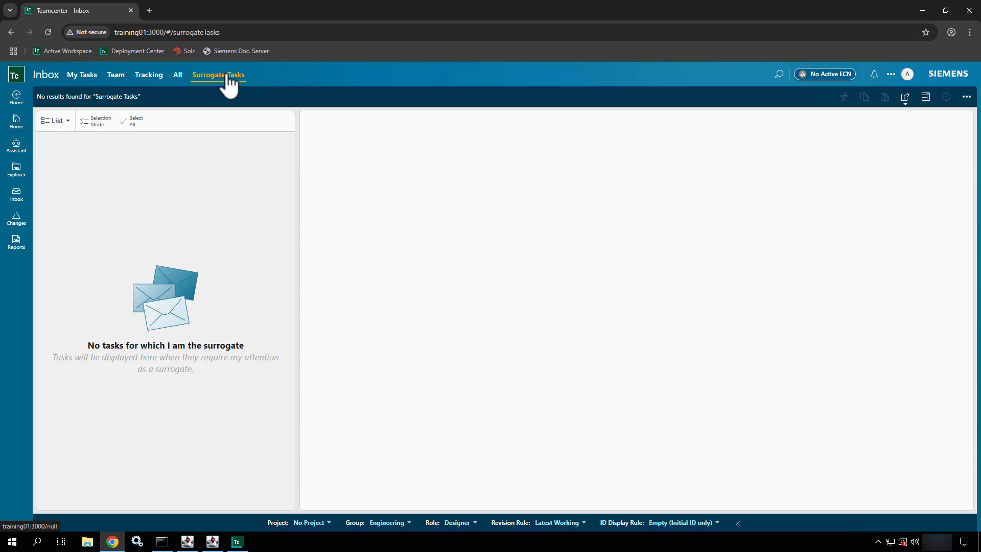
pyautogui.click(147, 80)
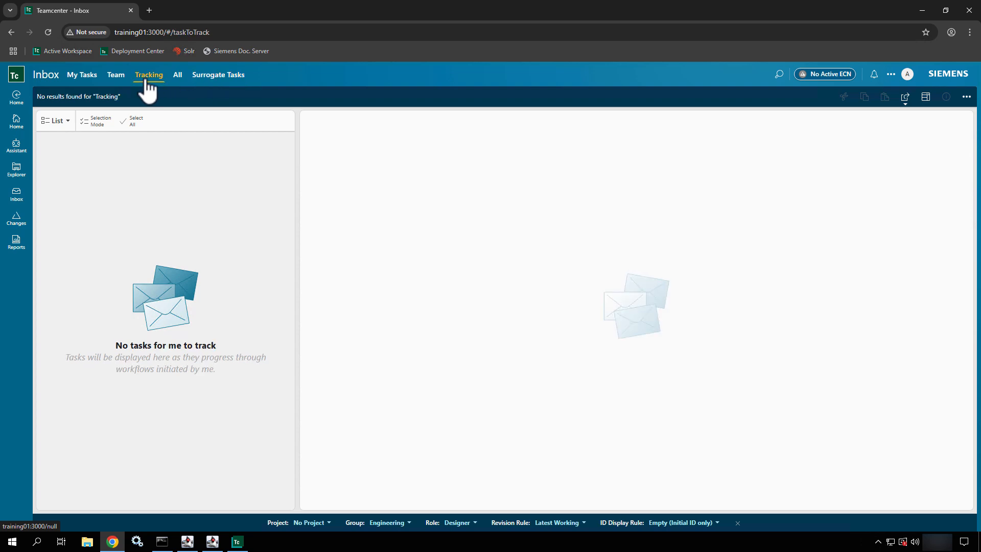
pyautogui.click(111, 79)
pyautogui.click(80, 77)
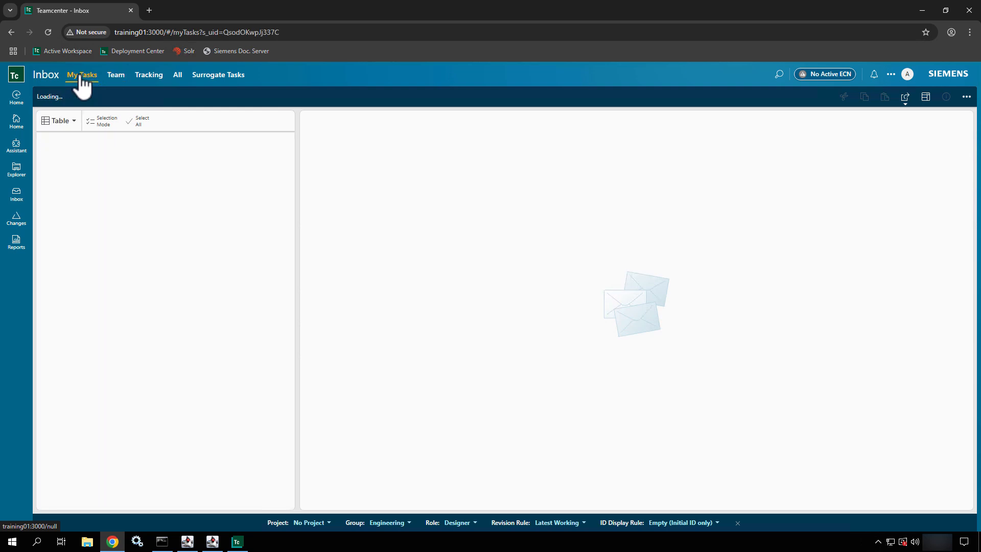